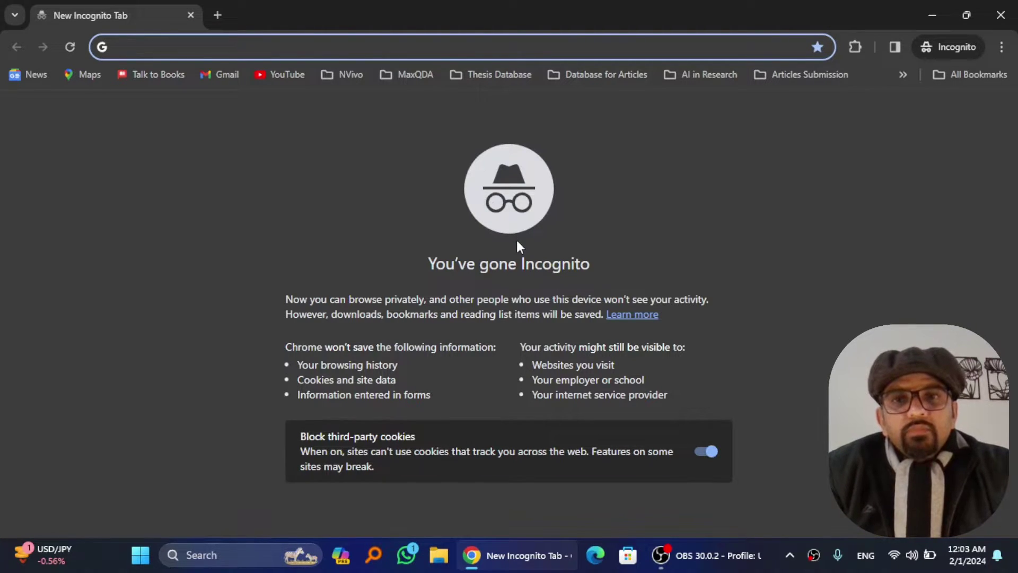
- Download NVivo.x64.exe from the pasted link into a new NVivo folder in Doctor Square
type("https://download.qsrinternational.com/Software/NVivo14/14.23.2.46-External/NVivo.x64.exe")
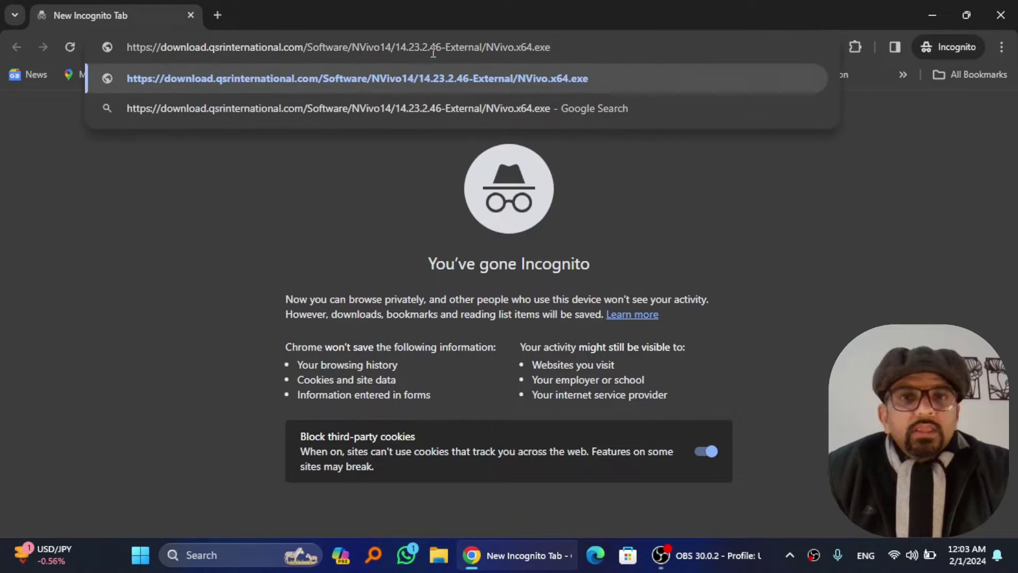
key("Return")
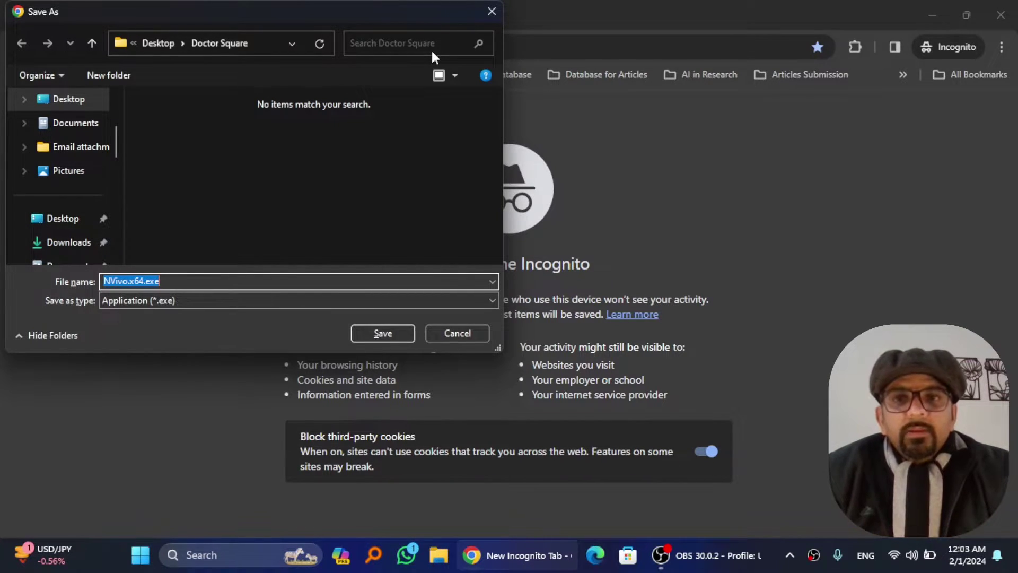
left_click(226, 140)
right_click(228, 144)
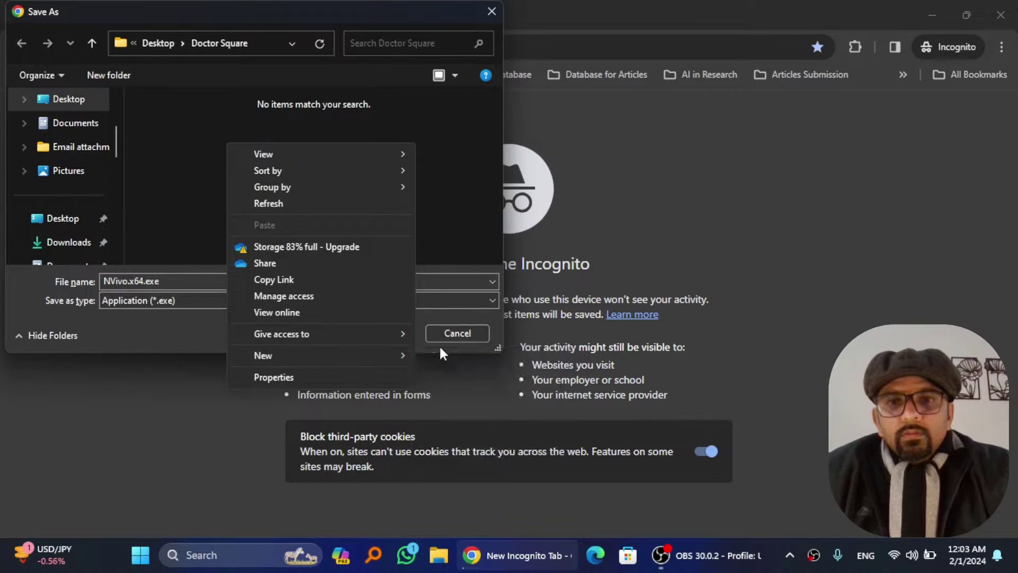
mouse_move(328, 355)
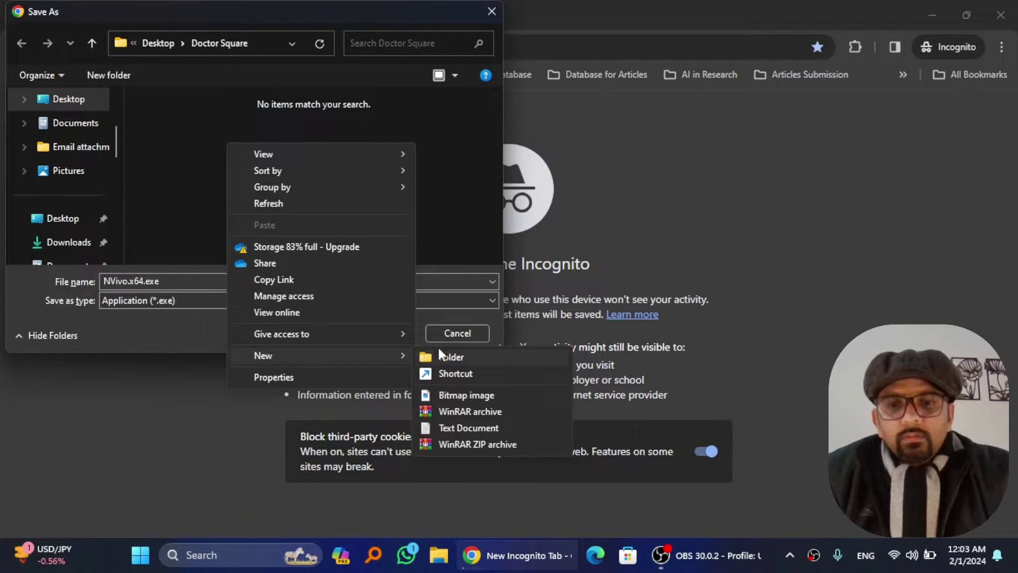
left_click(438, 347)
type("V")
key("Return")
key("Return")
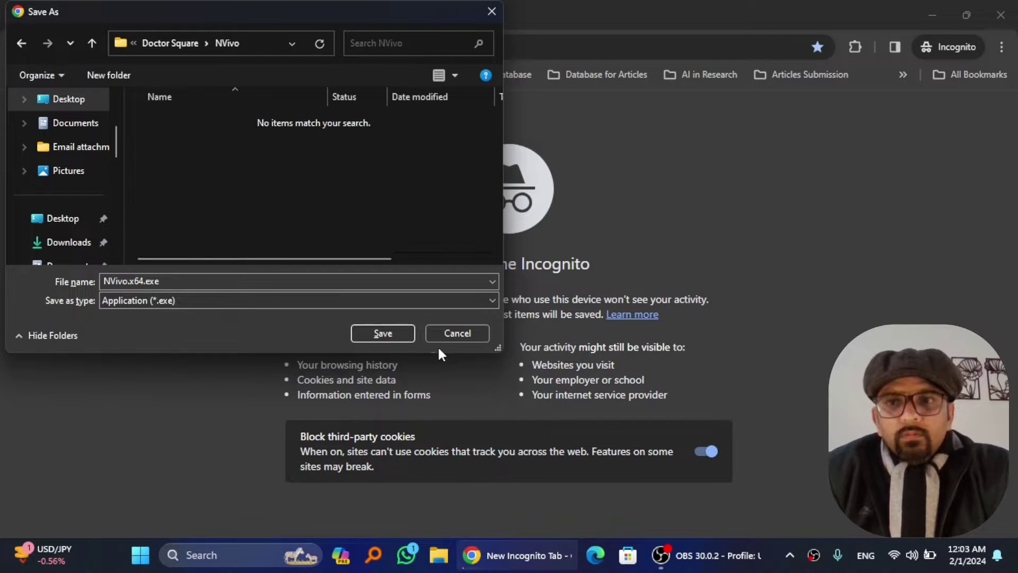
left_click(397, 328)
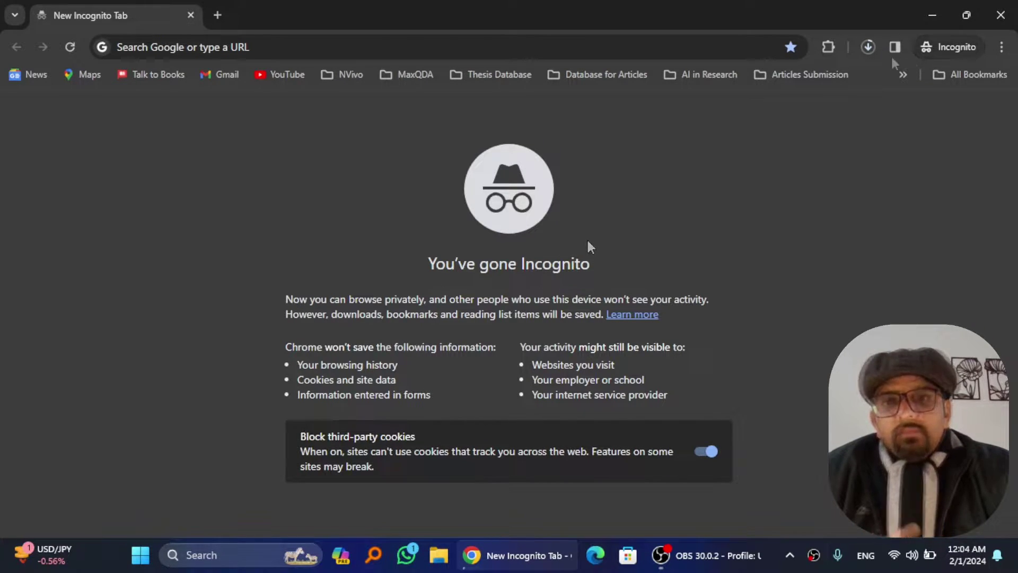
left_click(869, 48)
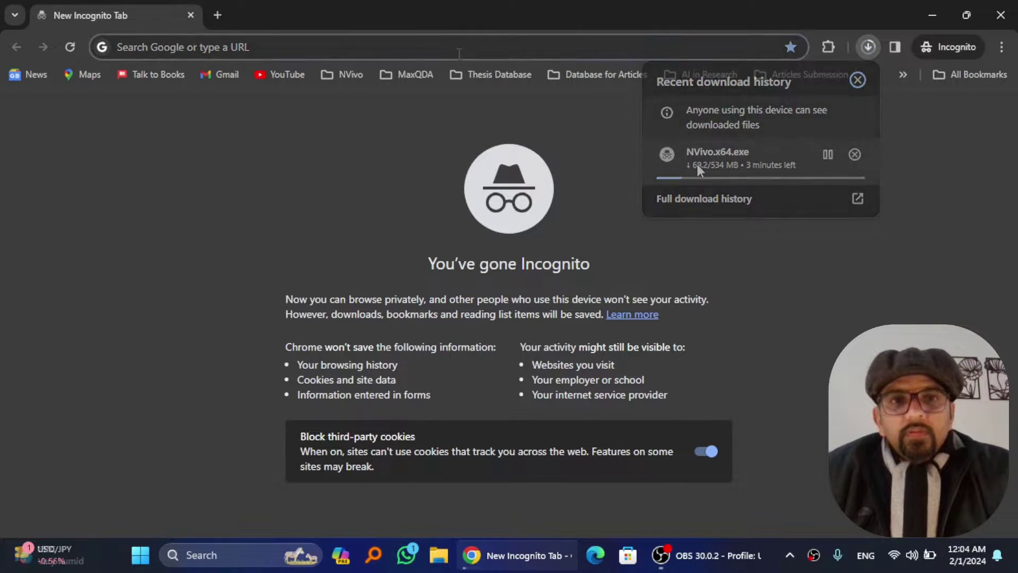
- Load lumivero.com, accept the privacy banner, and confirm the installer download has finished
left_click(459, 52)
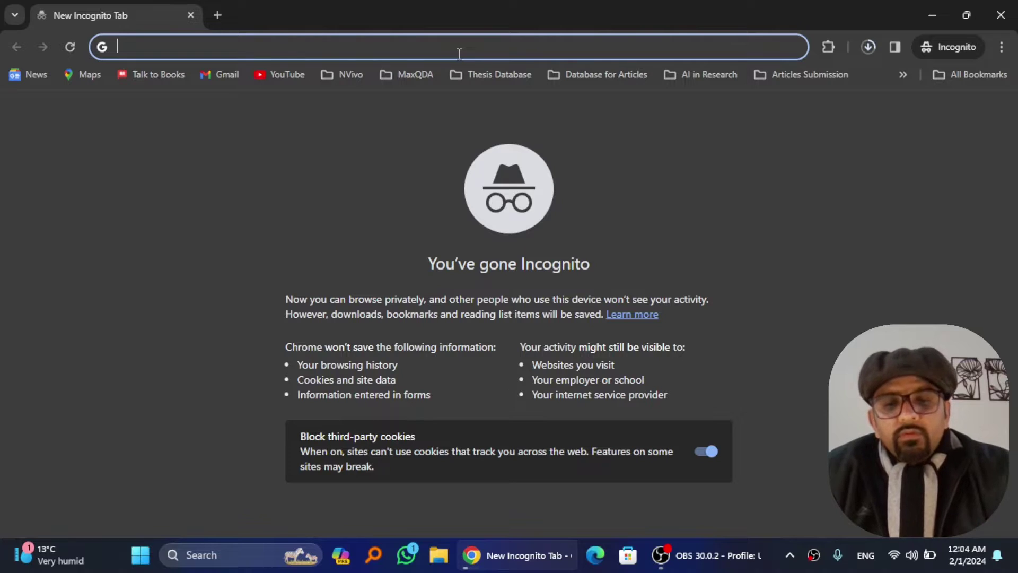
type("lumivero.com")
key("Return")
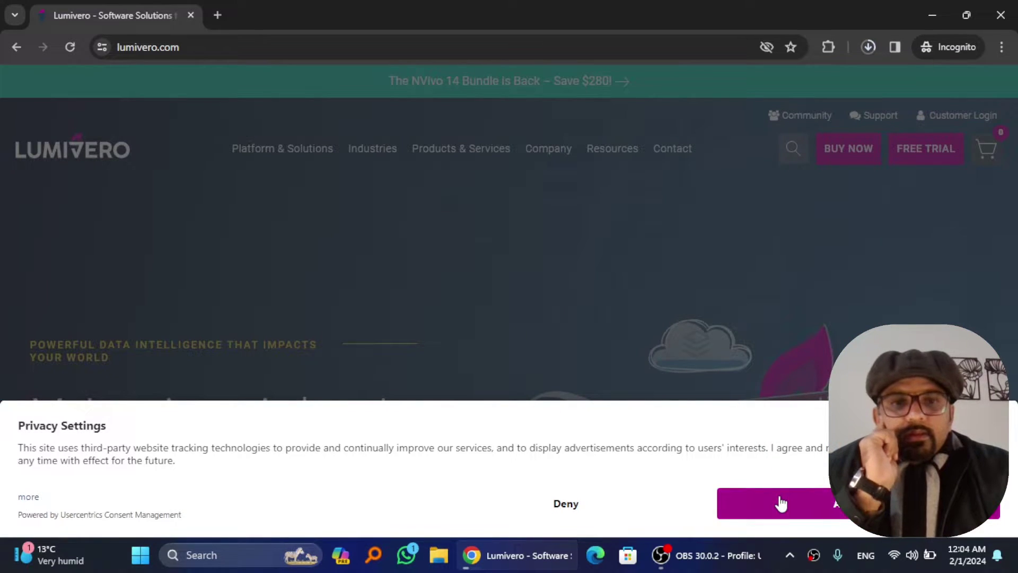
left_click(780, 503)
mouse_move(461, 148)
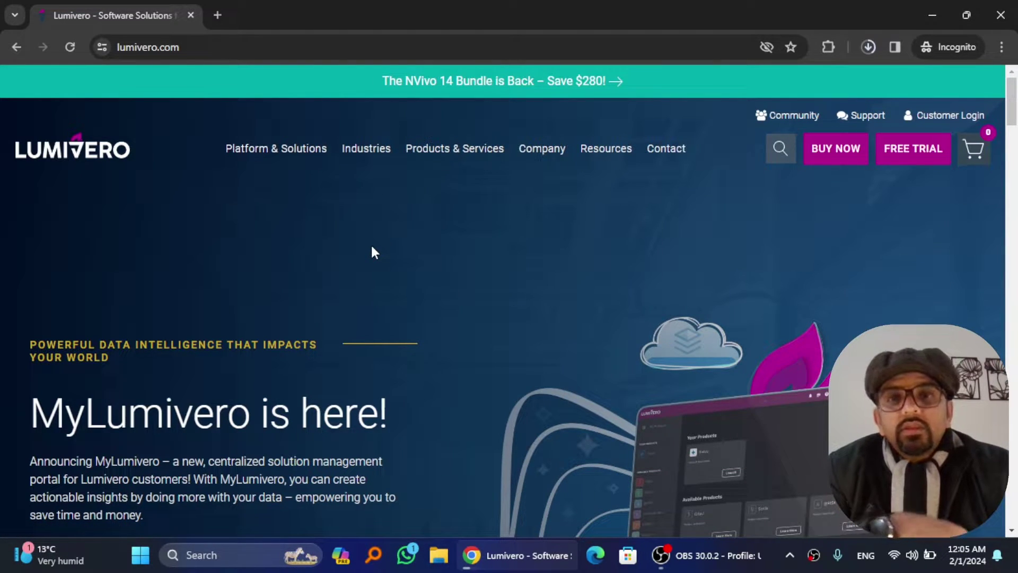
left_click(869, 47)
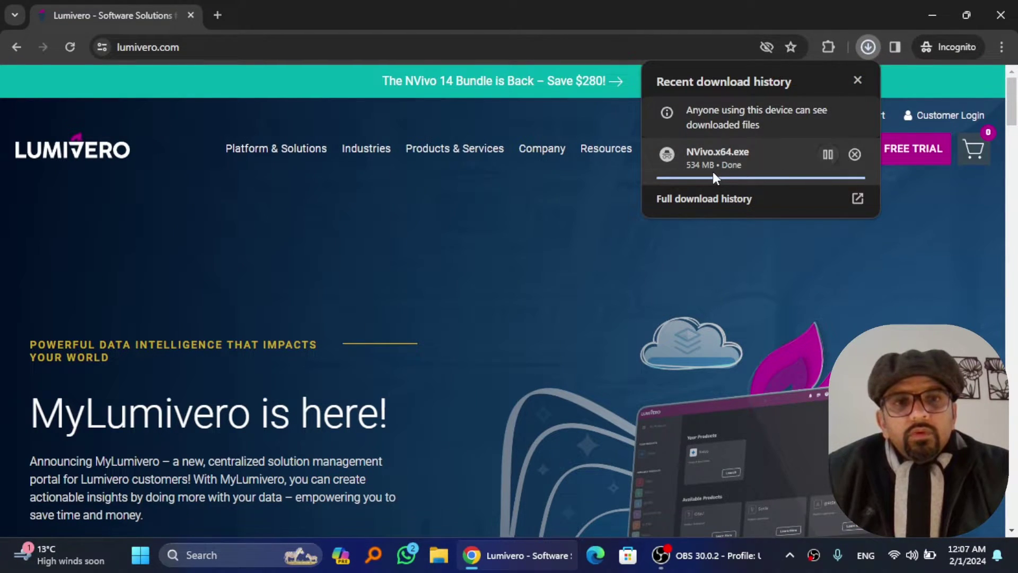
mouse_move(716, 158)
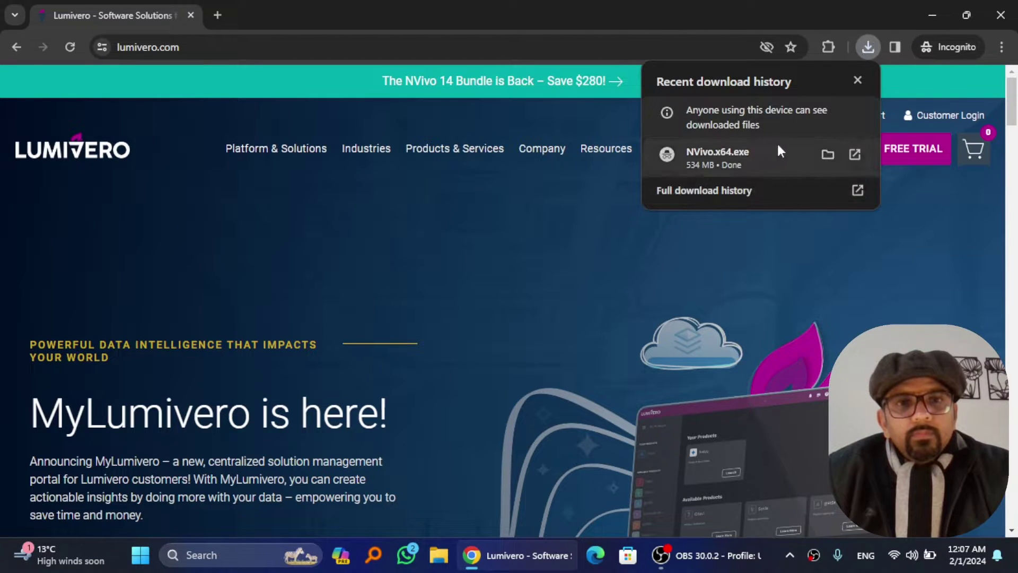
- Show NVivo.x64.exe in its NVivo folder and launch it
left_click(828, 154)
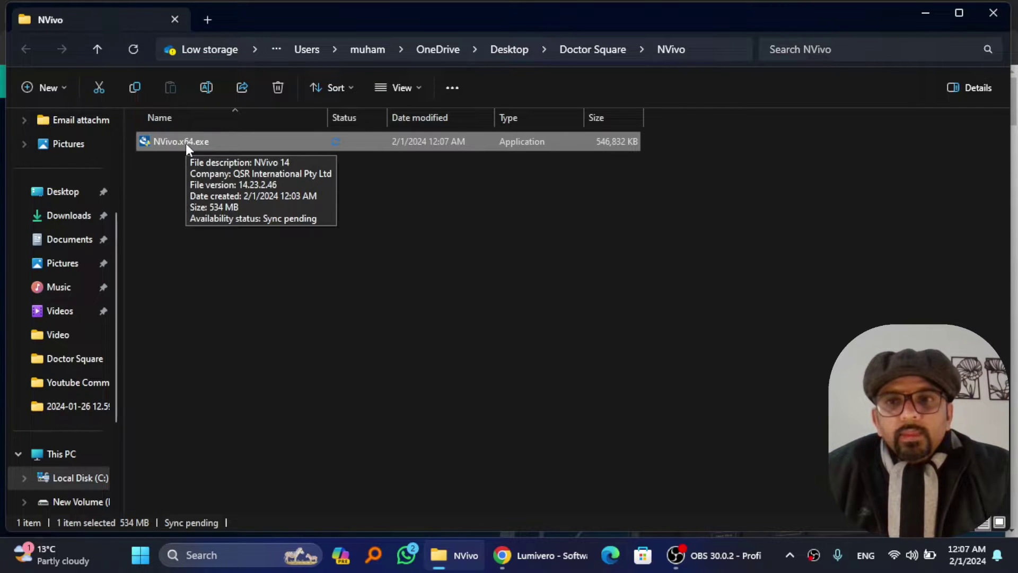
double_click(186, 144)
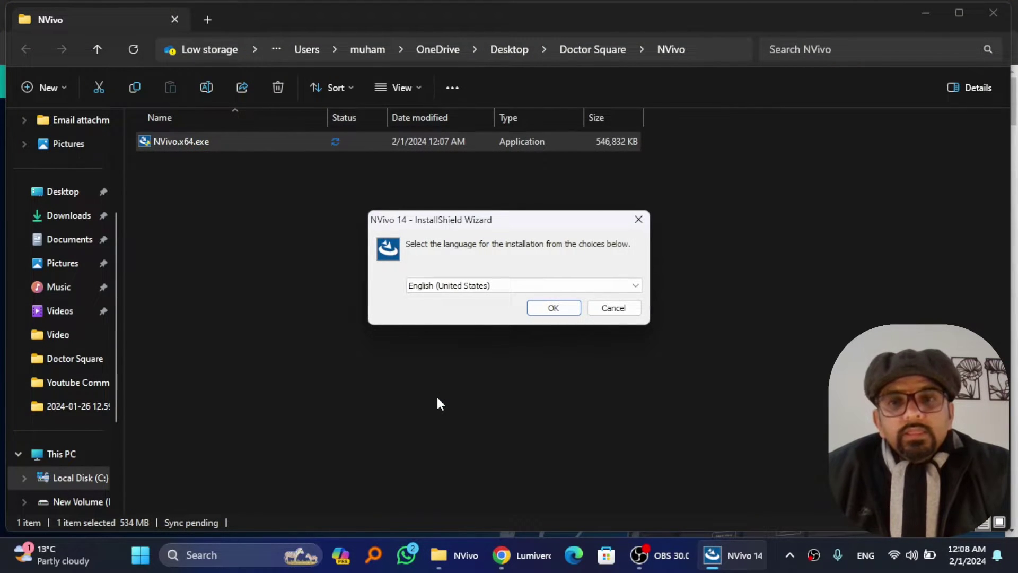
- Keep English (United States) and install the Visual C++ and SQL Server LocalDB prerequisites
left_click(553, 309)
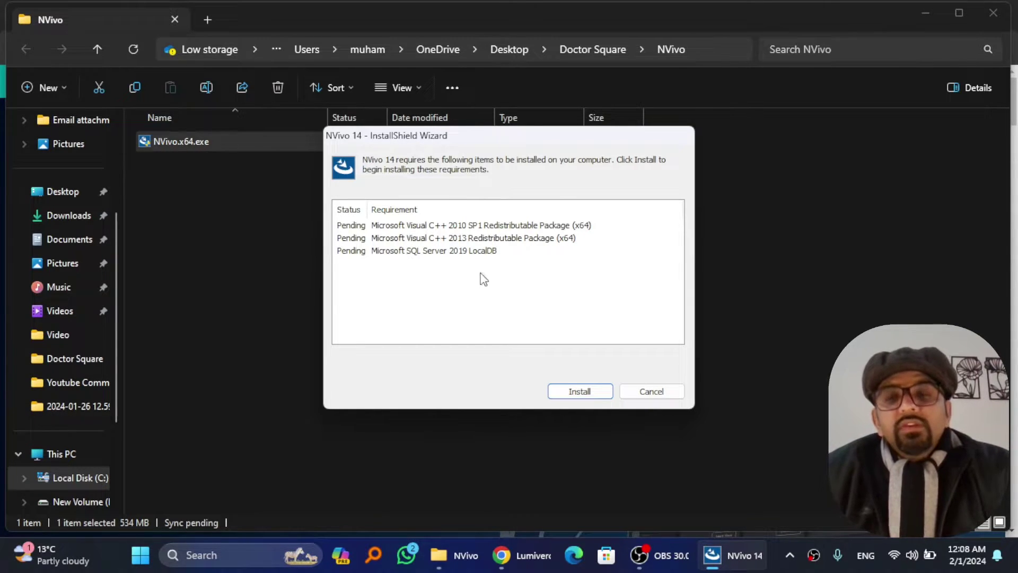
left_click(568, 391)
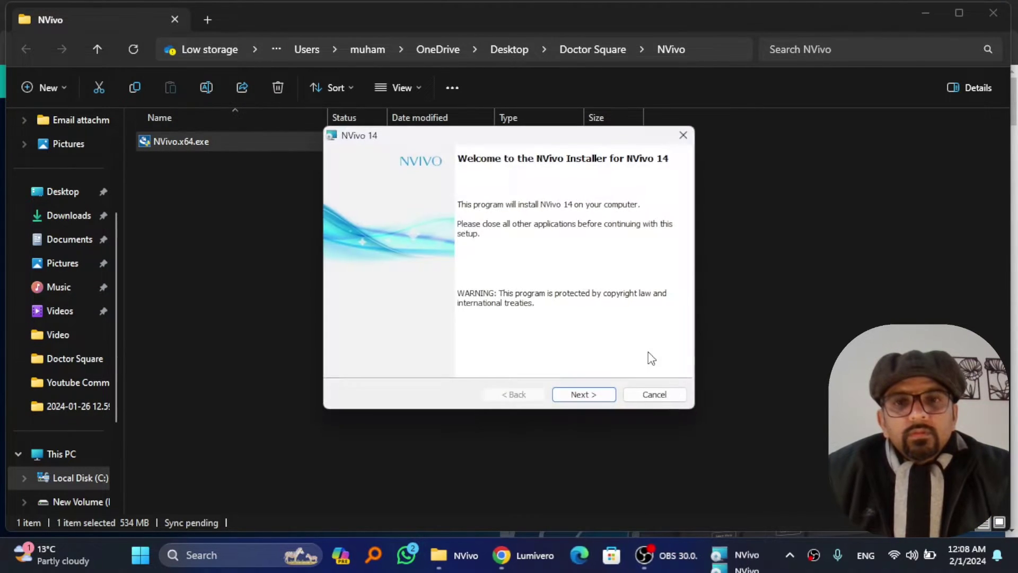
- Get past the Welcome page and accept the NVivo 14 license terms
left_click(574, 396)
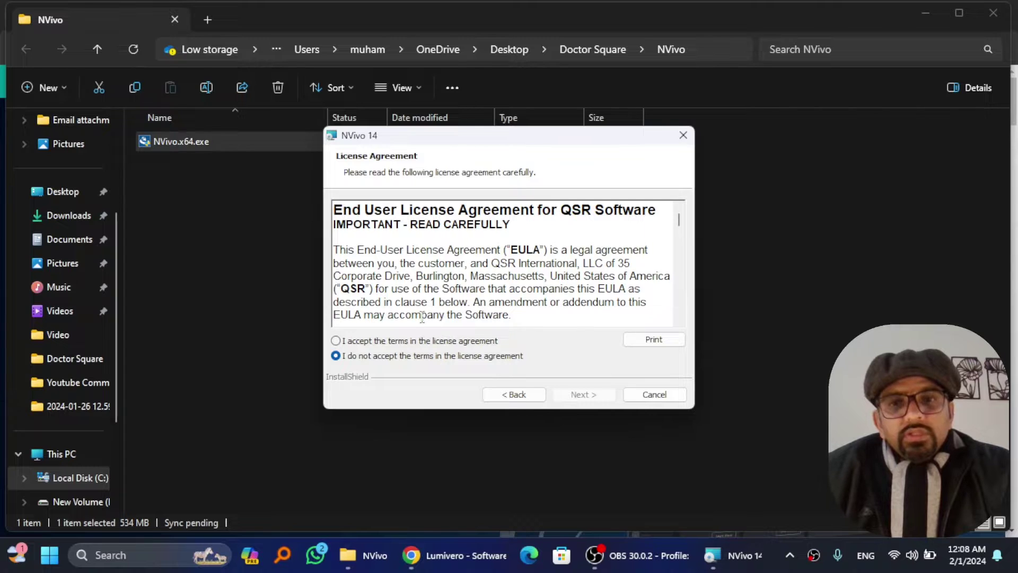
left_click(387, 339)
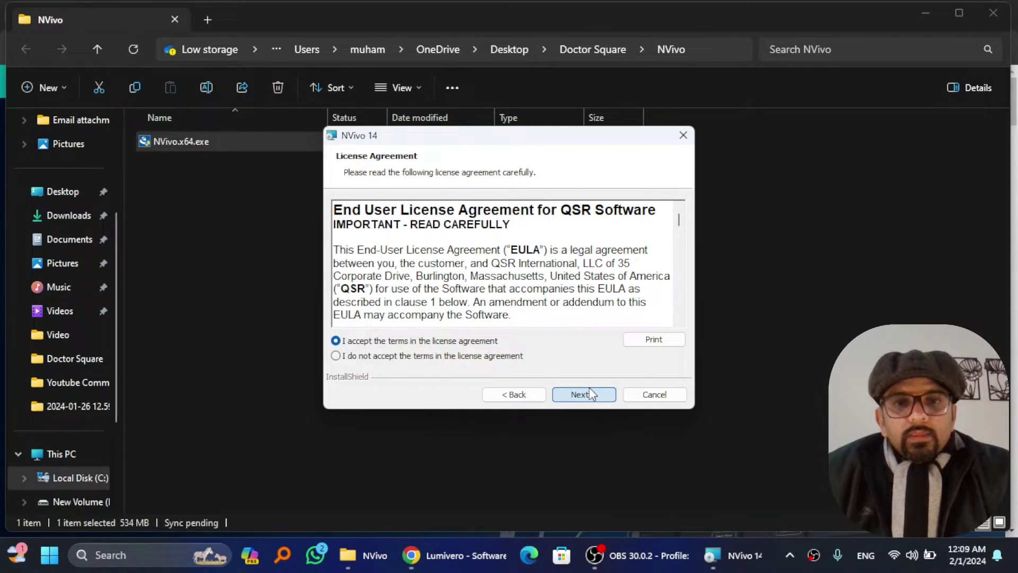
left_click(589, 391)
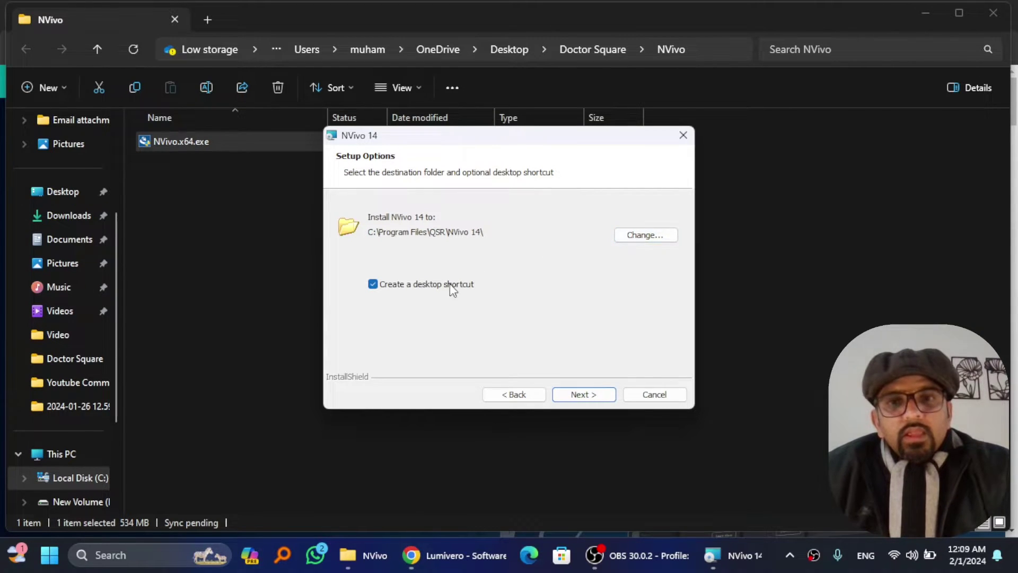
- Turn on the desktop shortcut and keep the NCapture for Chrome add-on
left_click(373, 288)
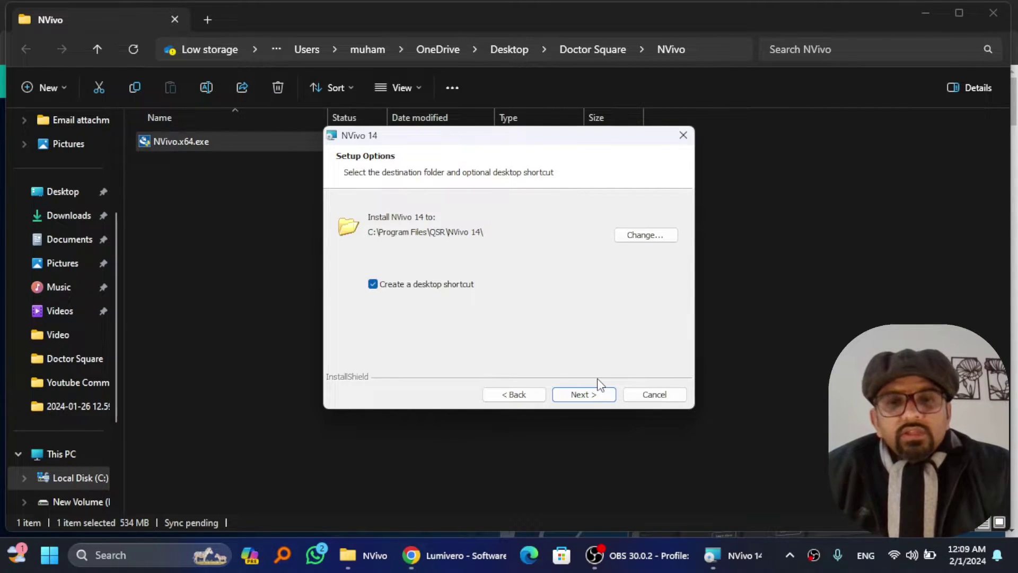
left_click(575, 395)
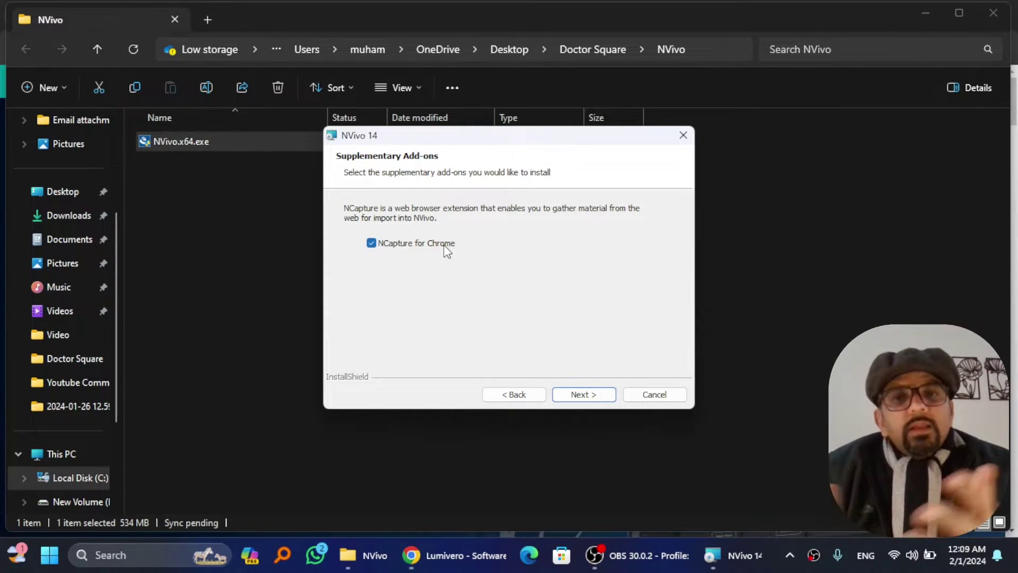
left_click(590, 395)
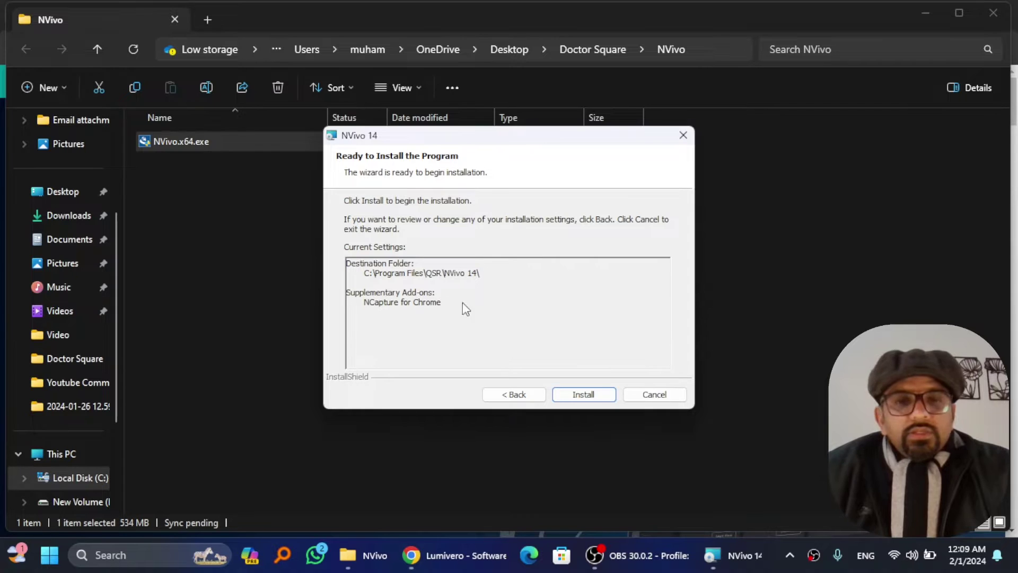
- Install NVivo 14 and finish setup with 'Launch NVivo 14' unchecked
left_click(579, 401)
left_click(578, 401)
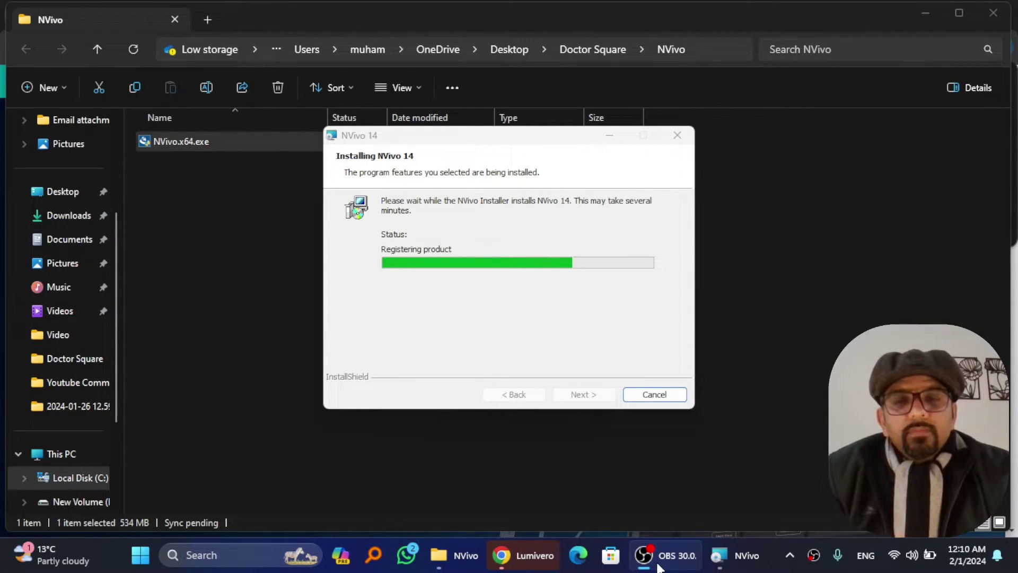
left_click(724, 548)
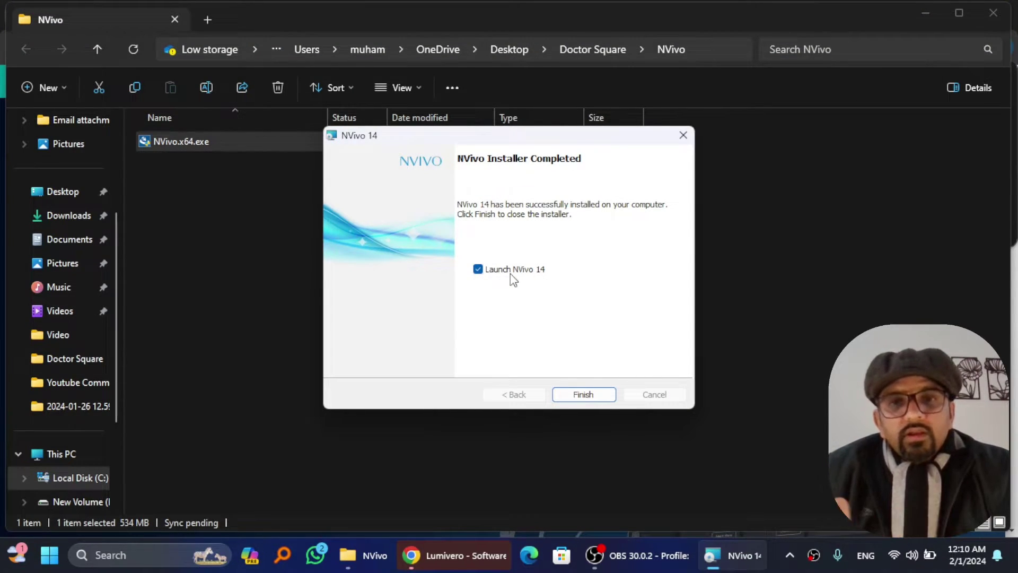
left_click(478, 270)
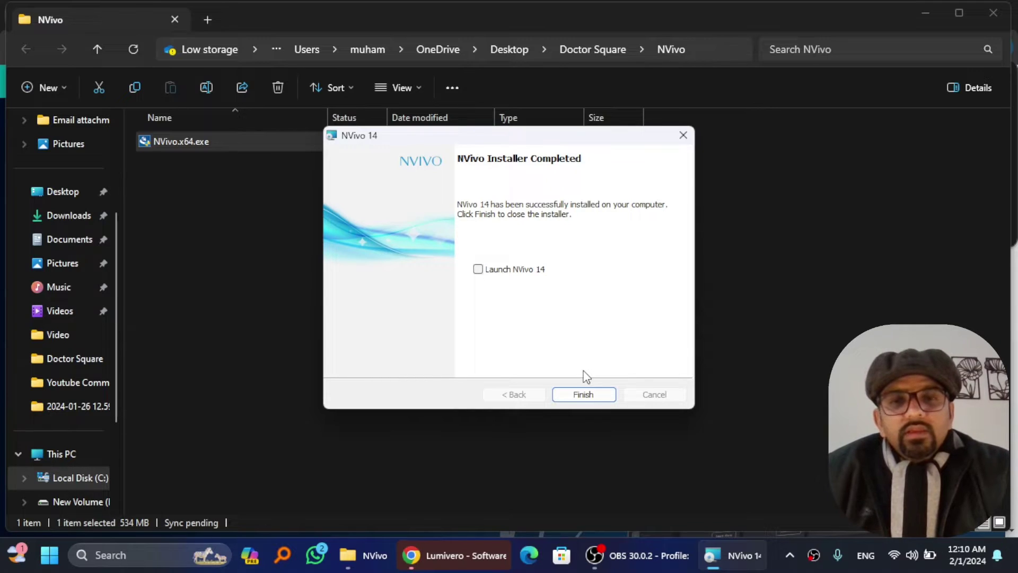
left_click(581, 398)
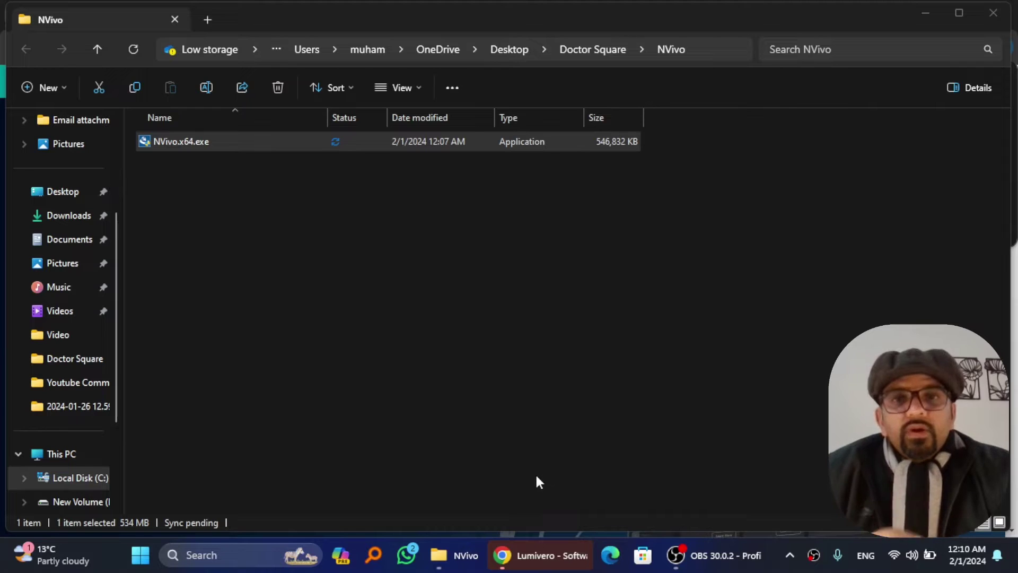
- Return to the Lumivero site in Chrome, enable NCapture, and go to FREE TRIAL
left_click(536, 545)
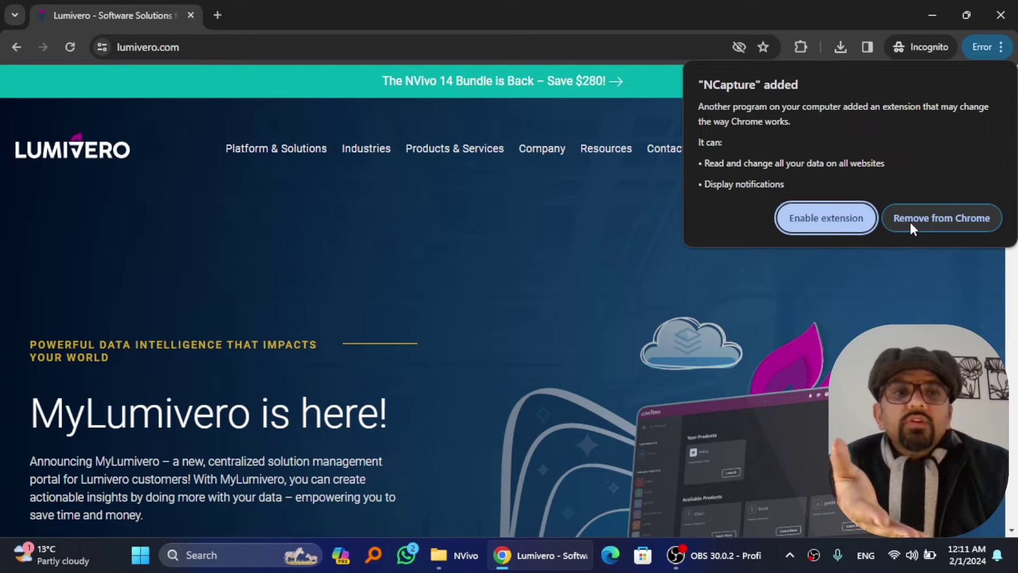
left_click(824, 221)
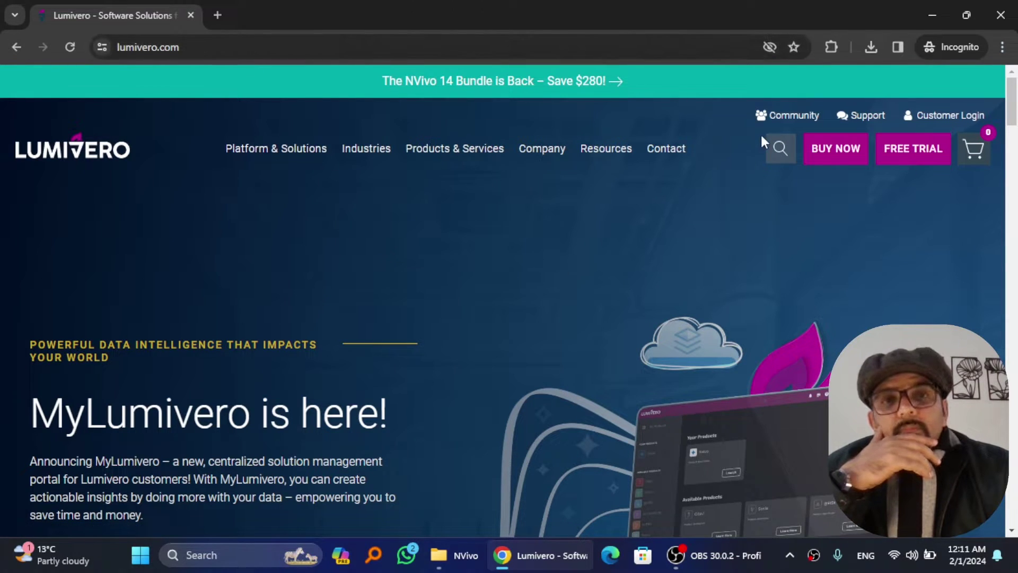
left_click(920, 158)
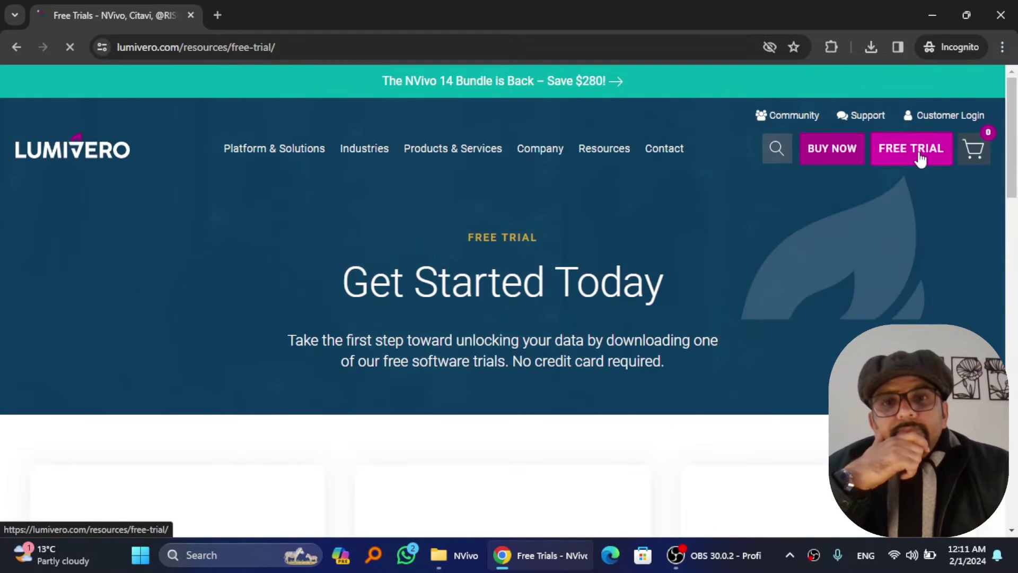
left_click_drag(1012, 159, 1015, 310)
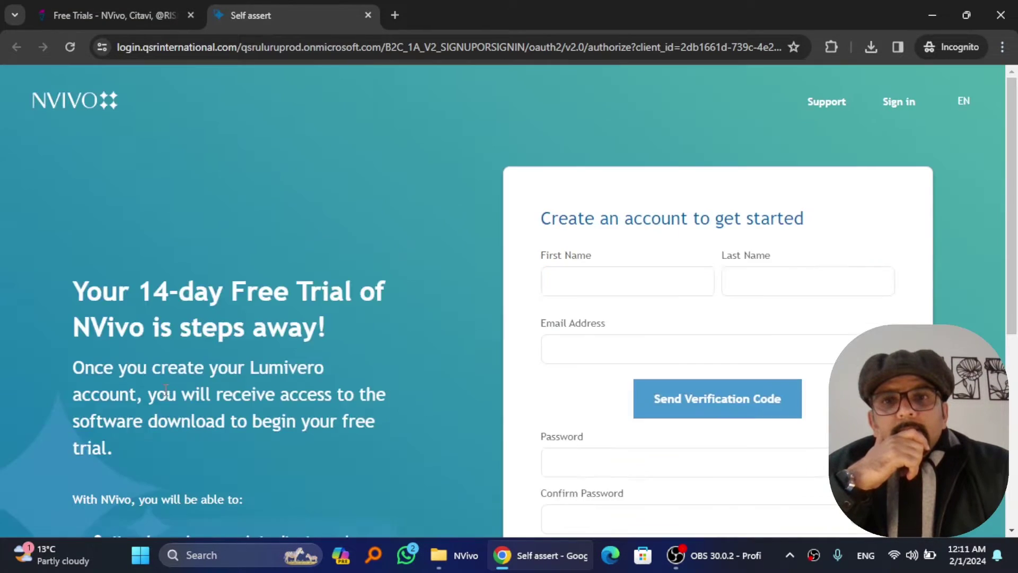
scroll(935, 265, "down", 1)
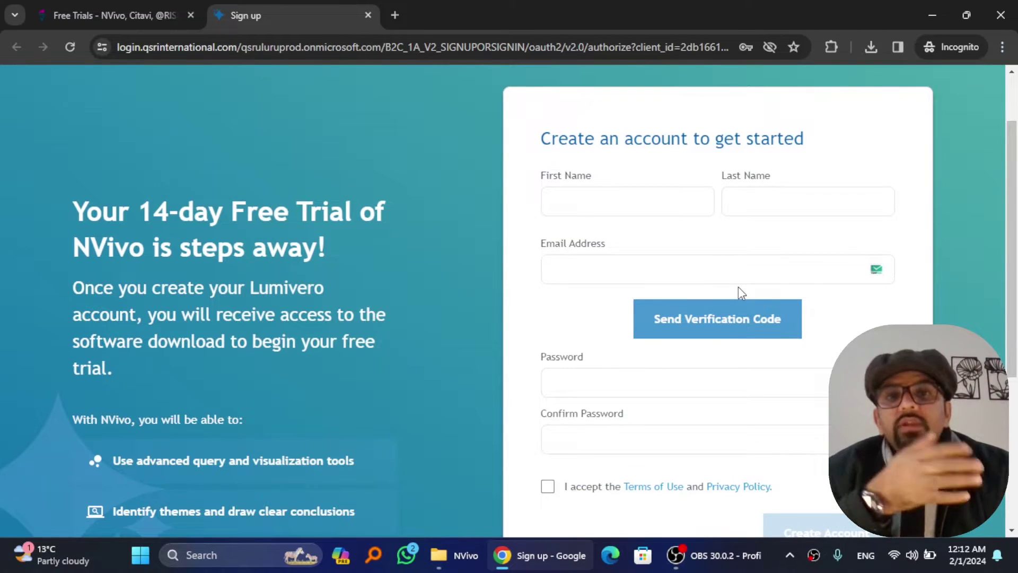
- Autofill both name fields and verify the email with the emailed verification code
left_click(652, 211)
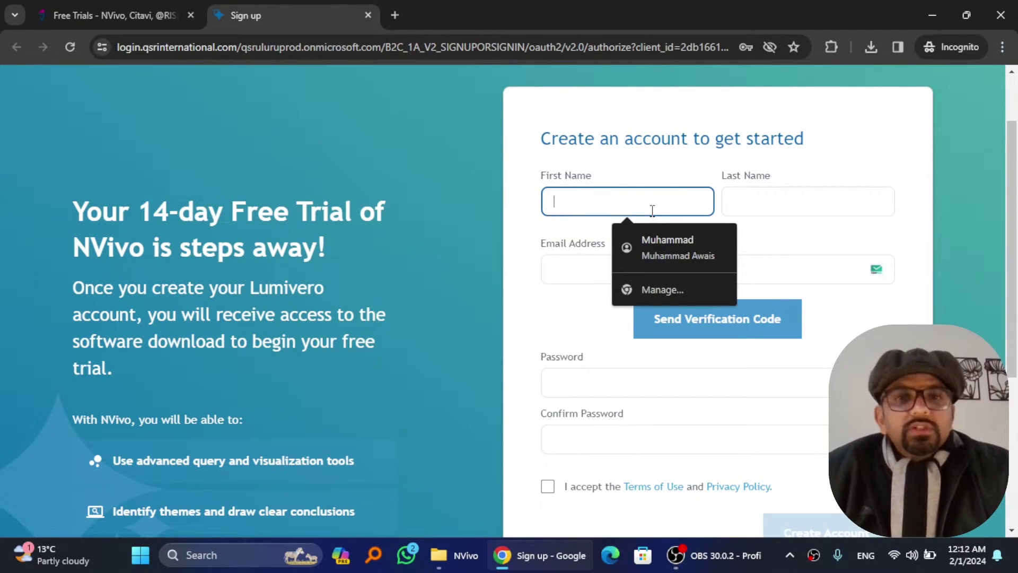
left_click(655, 244)
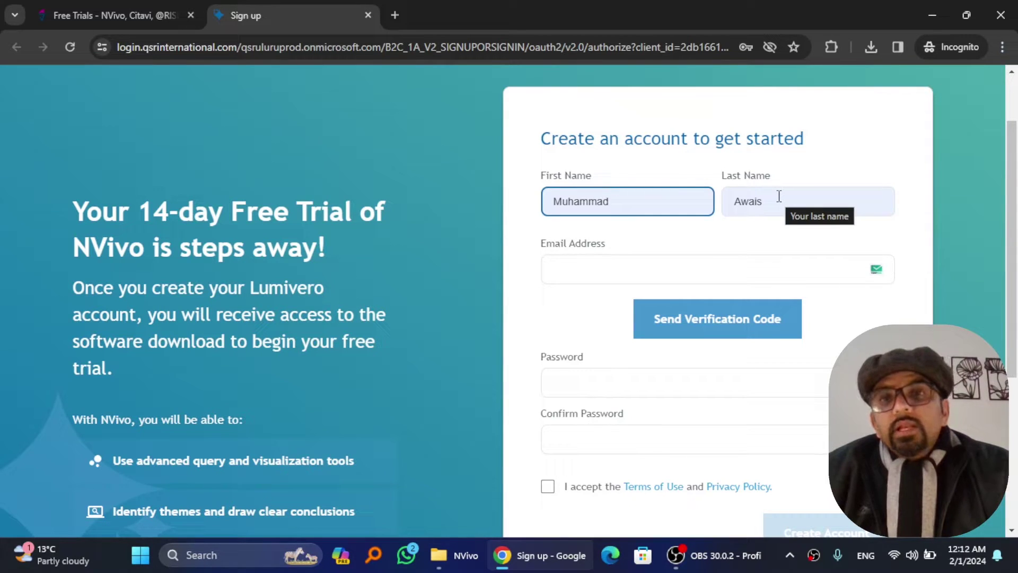
left_click(735, 329)
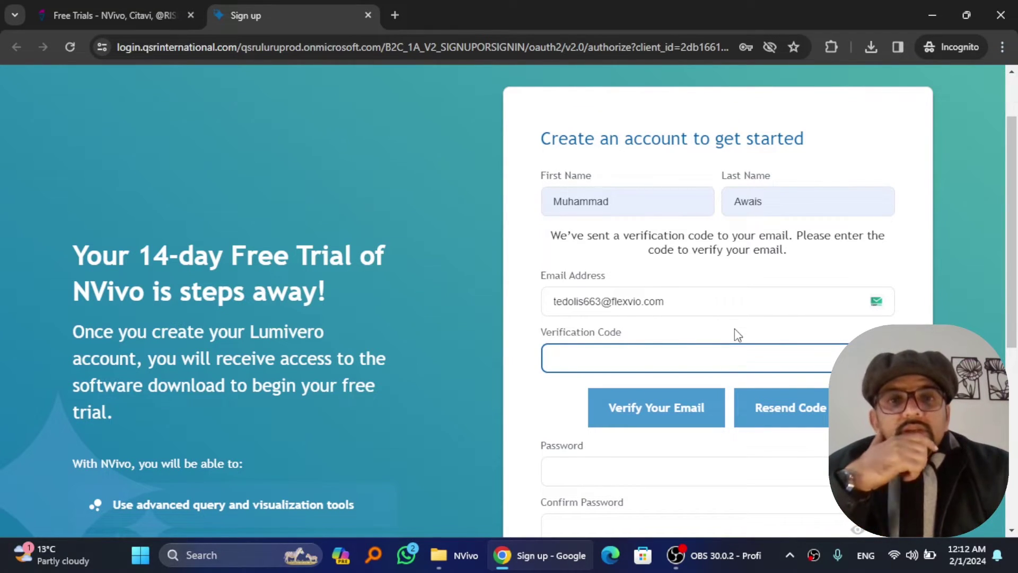
key("ctrl+v")
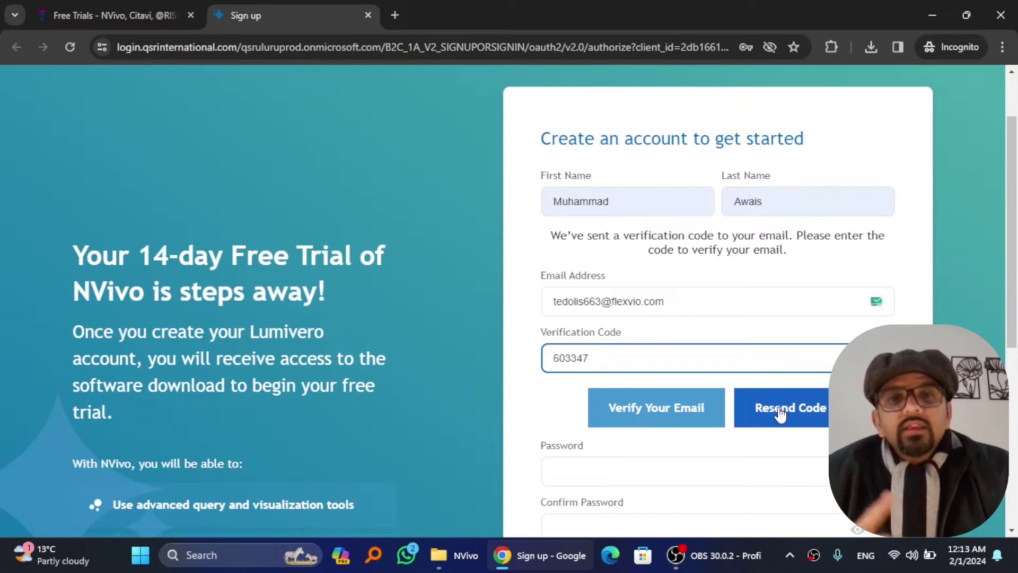
left_click(674, 417)
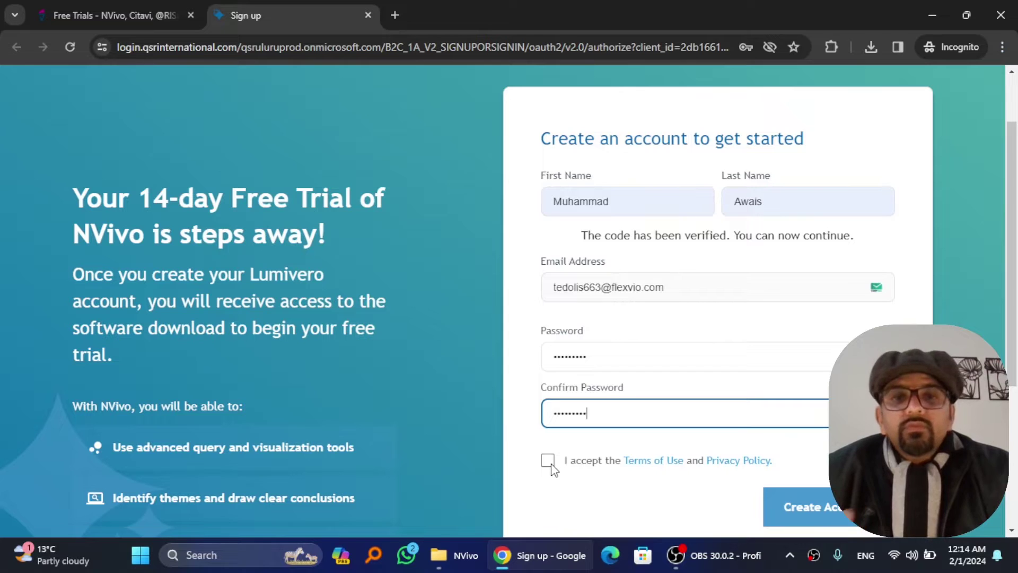
- Accept the Terms of Use and Privacy Policy and create the Lumivero account
left_click(547, 461)
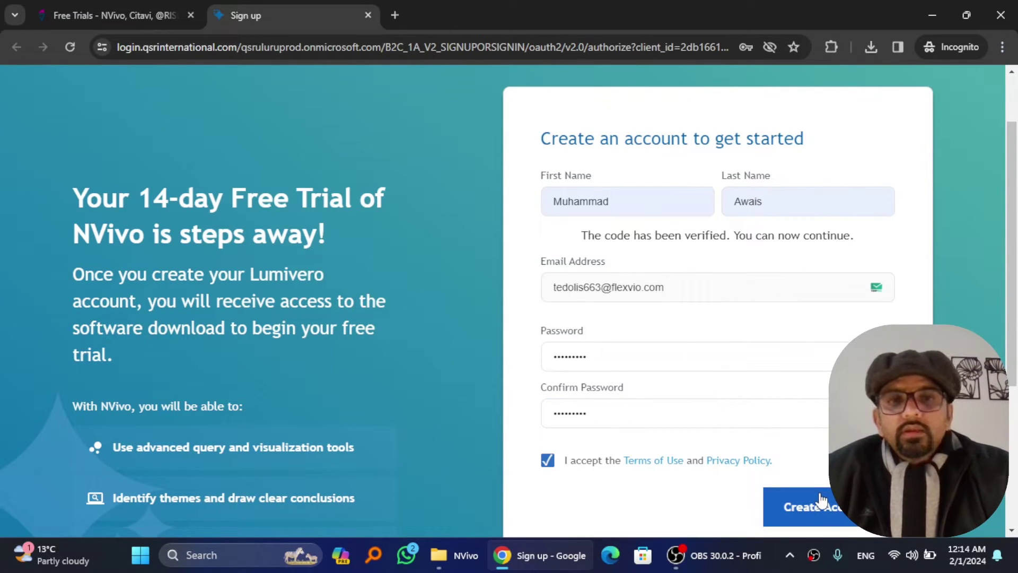
left_click(819, 499)
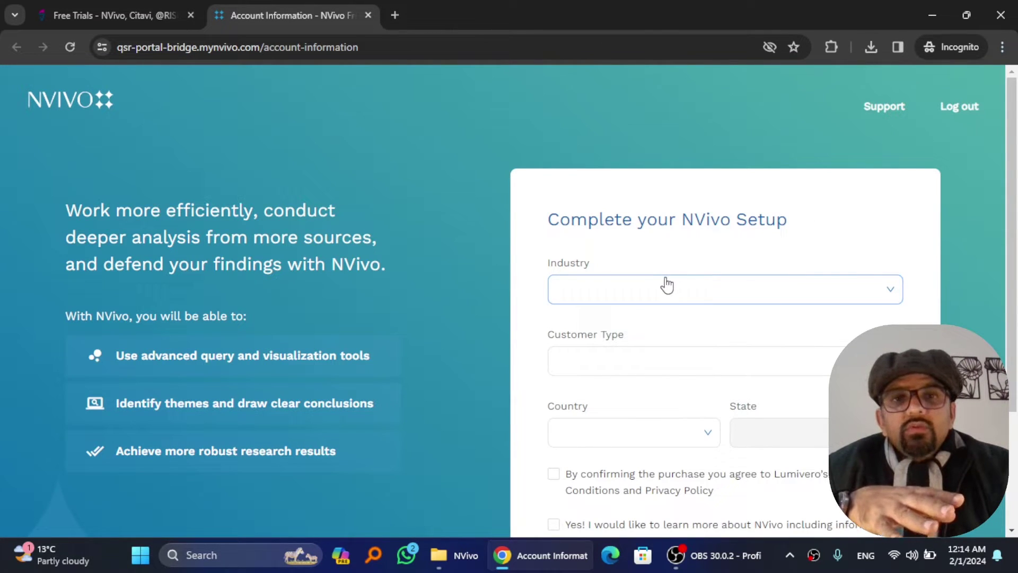
- Set the setup form's Industry to Academic and Customer Type to Individual
left_click(665, 286)
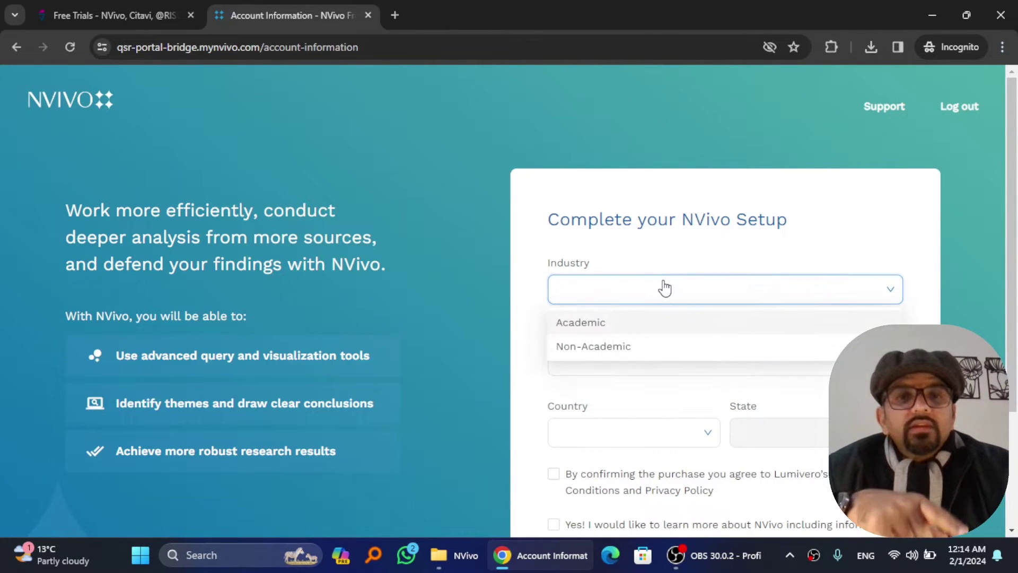
left_click(586, 328)
left_click(616, 362)
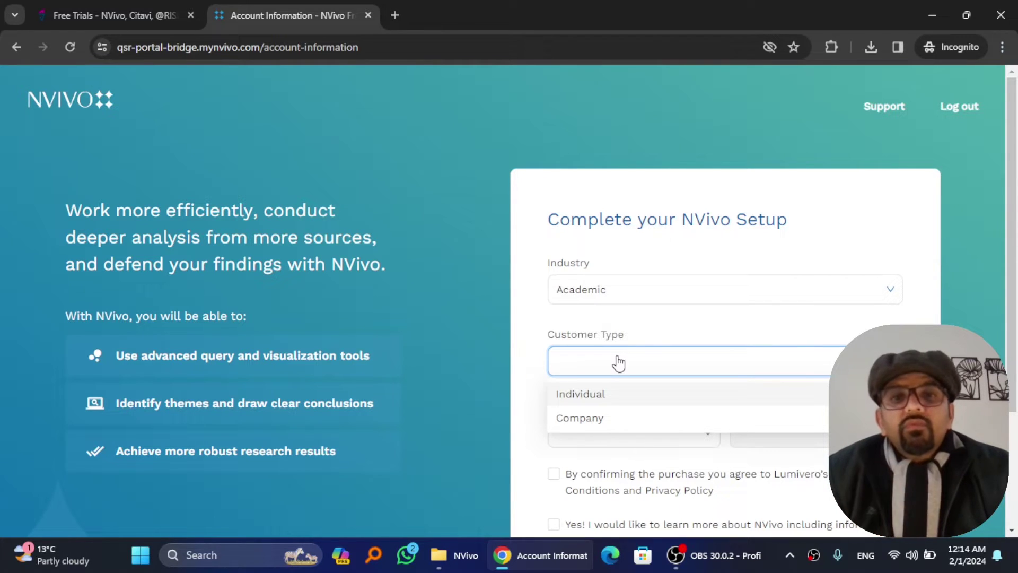
left_click(592, 407)
- Select Pakistan as the country and agree to Lumivero's terms and conditions
left_click(592, 422)
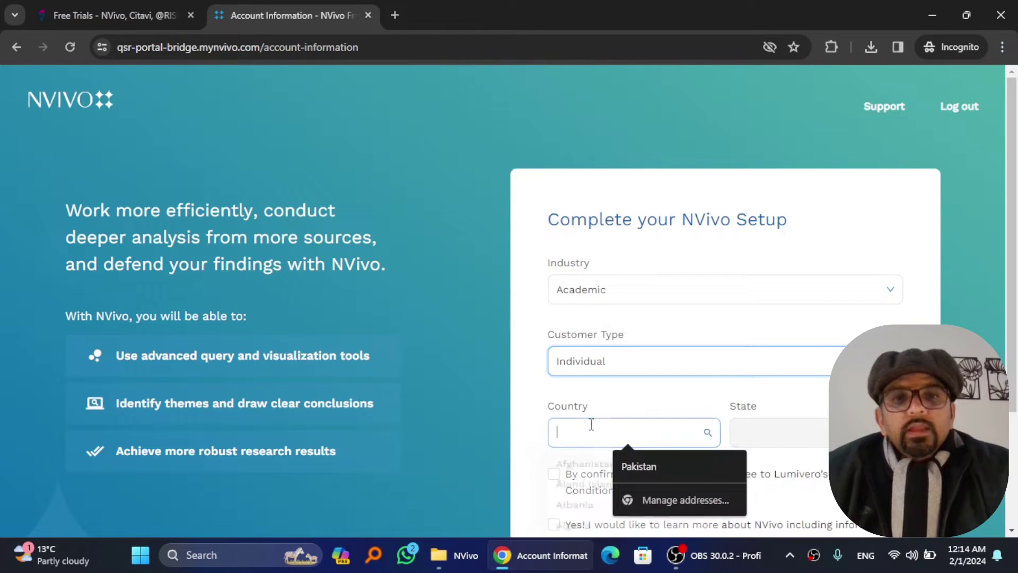
type("pakist")
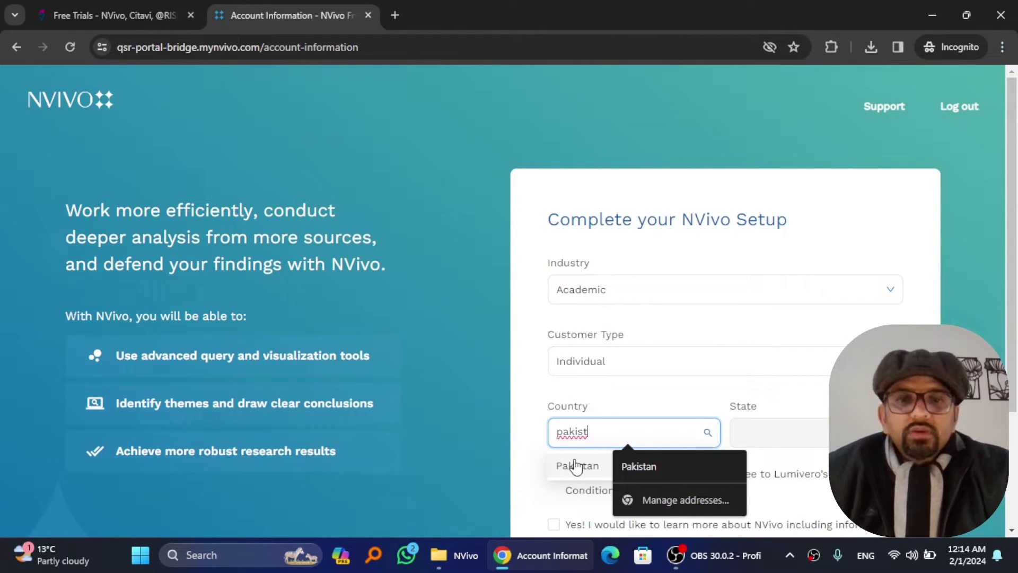
left_click(576, 467)
left_click(713, 364)
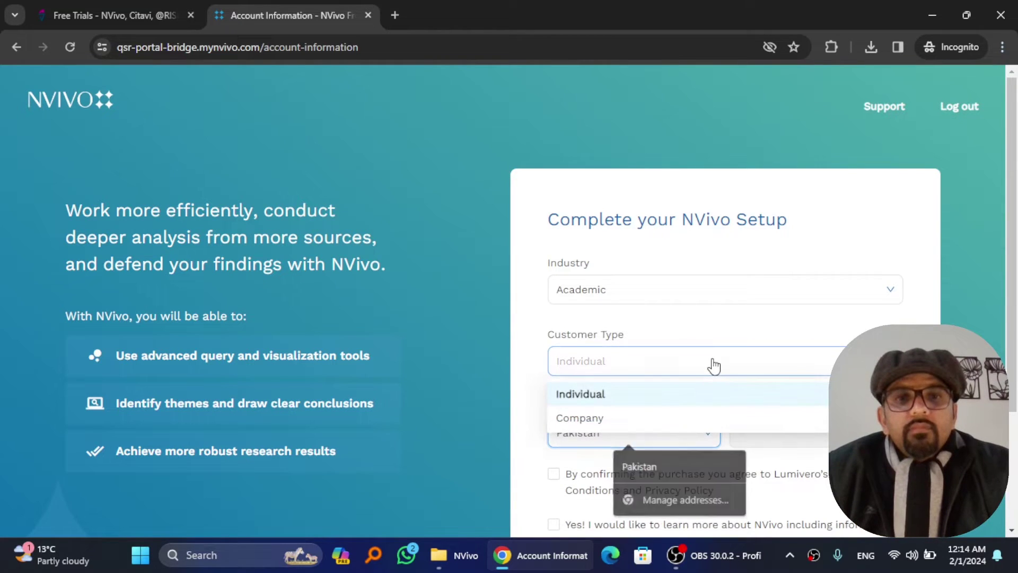
left_click(530, 358)
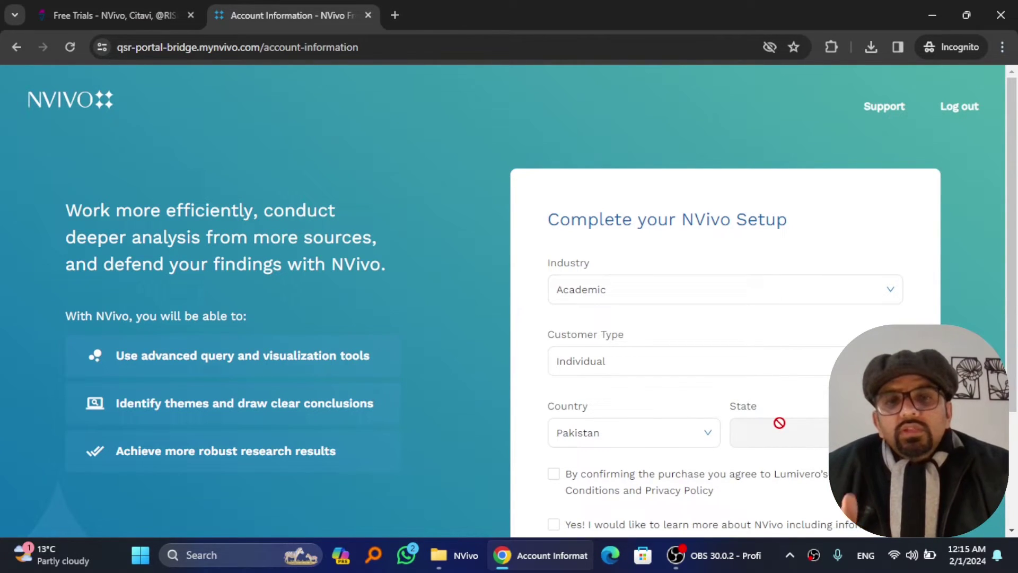
left_click_drag(1016, 301, 1016, 398)
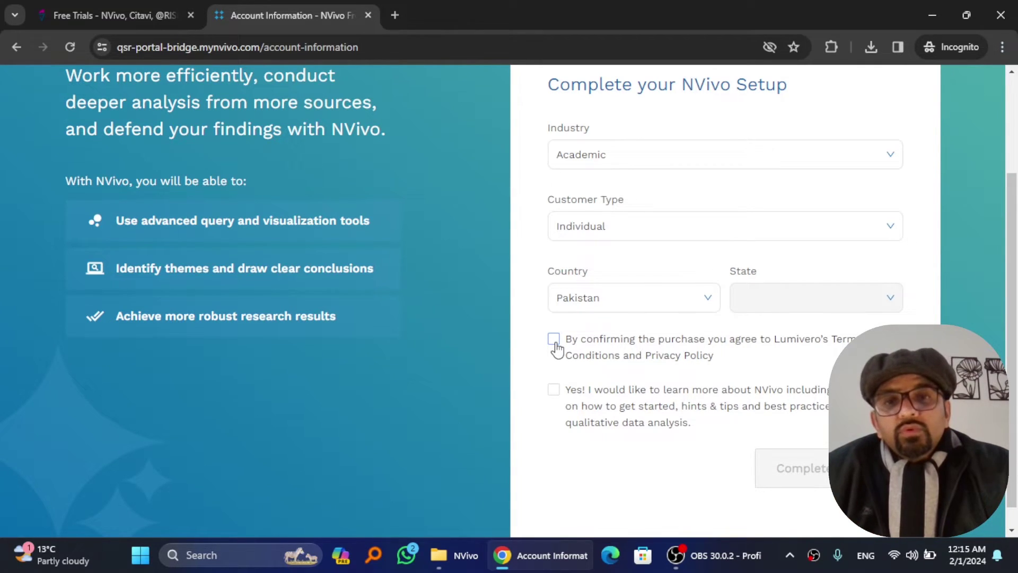
left_click(555, 342)
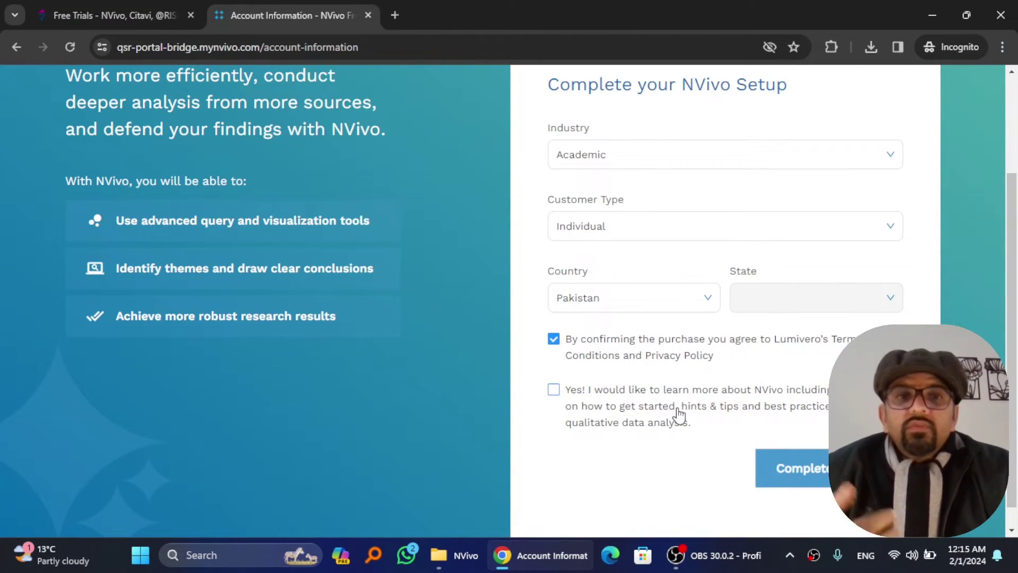
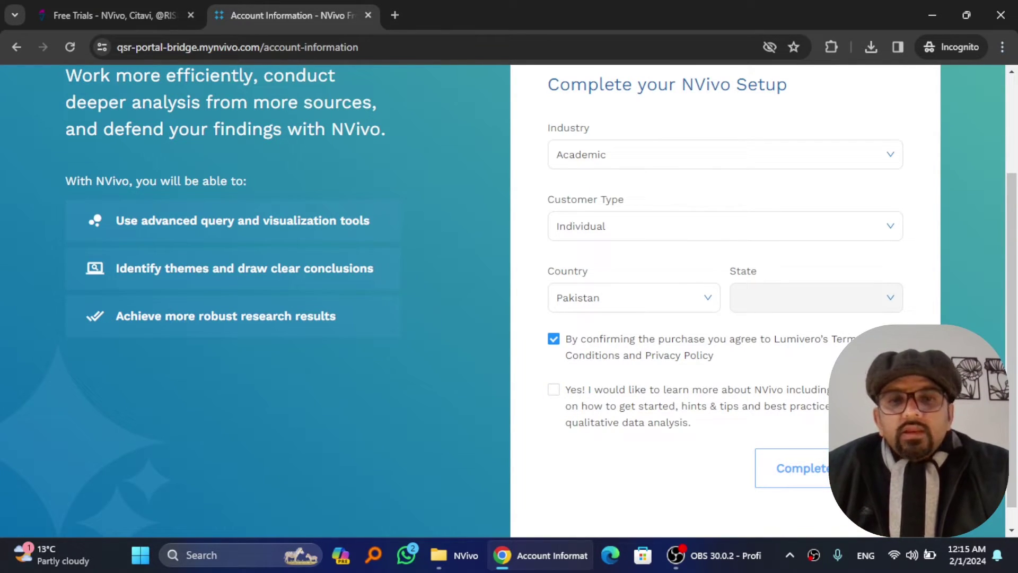
- Submit the completed NVivo setup form and sign in to Lumivero with email and password
left_click(796, 468)
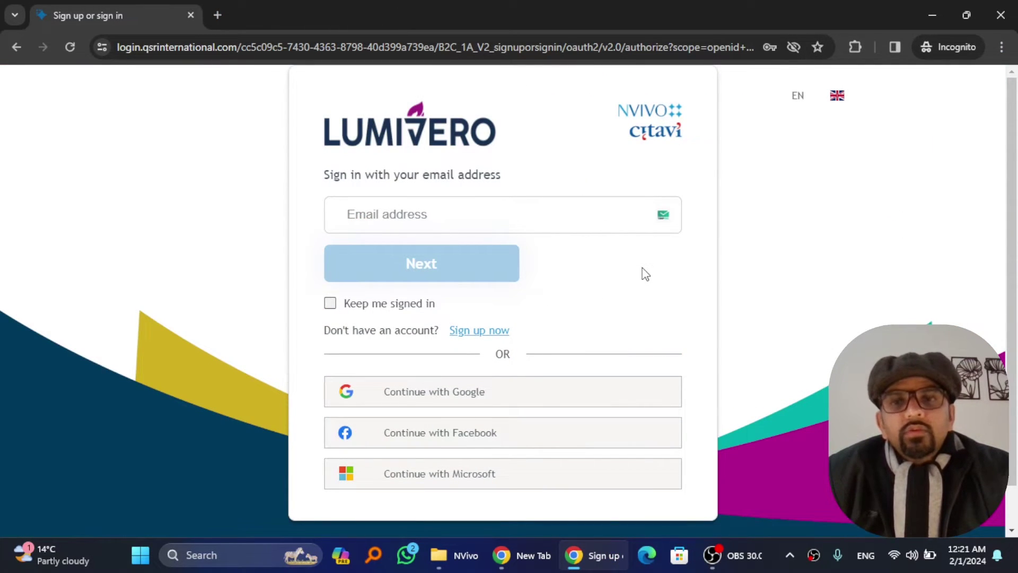
left_click(563, 222)
left_click(289, 216)
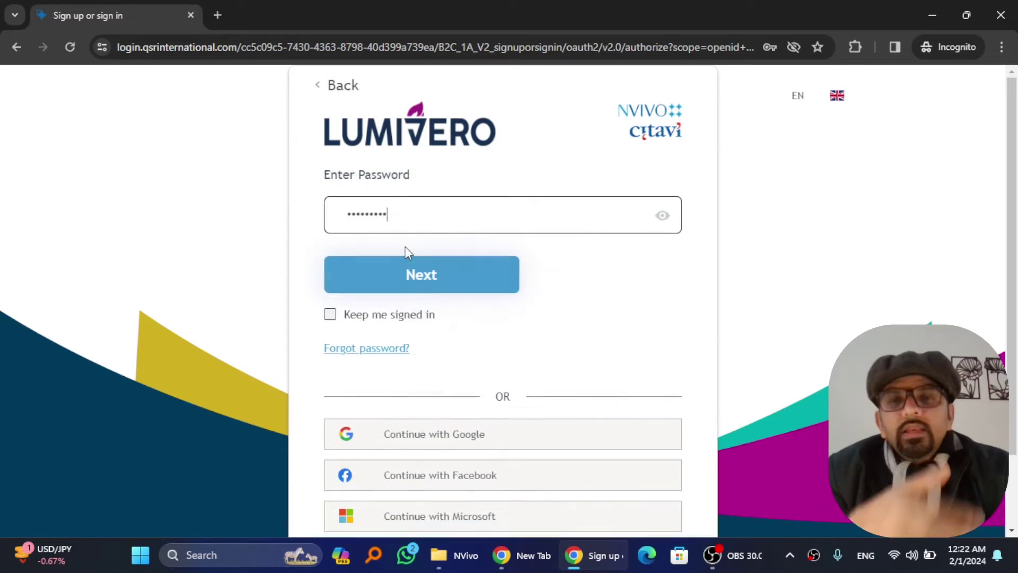
left_click(402, 273)
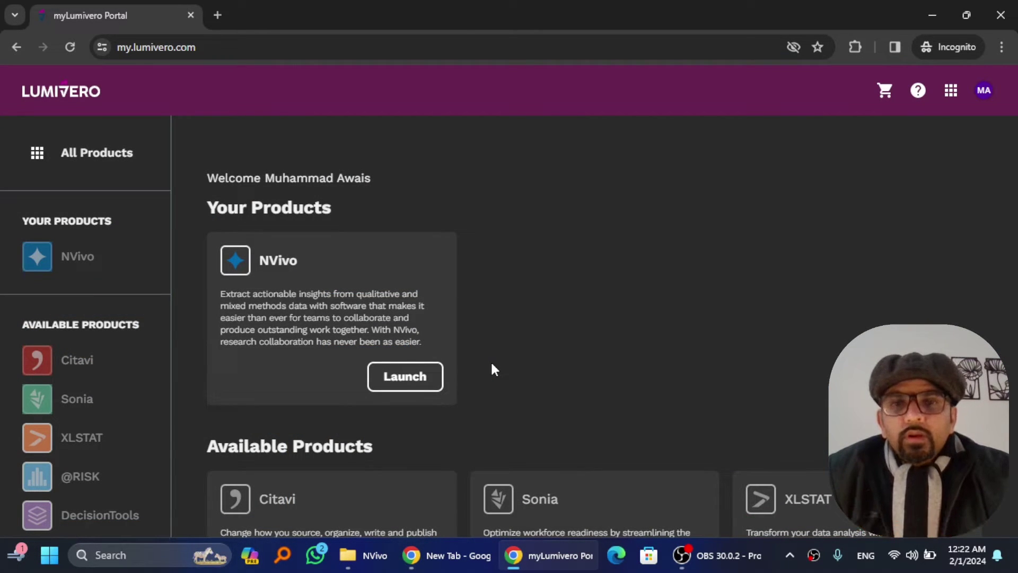
- Launch NVivo from its product card on the myLumivero dashboard
left_click(401, 386)
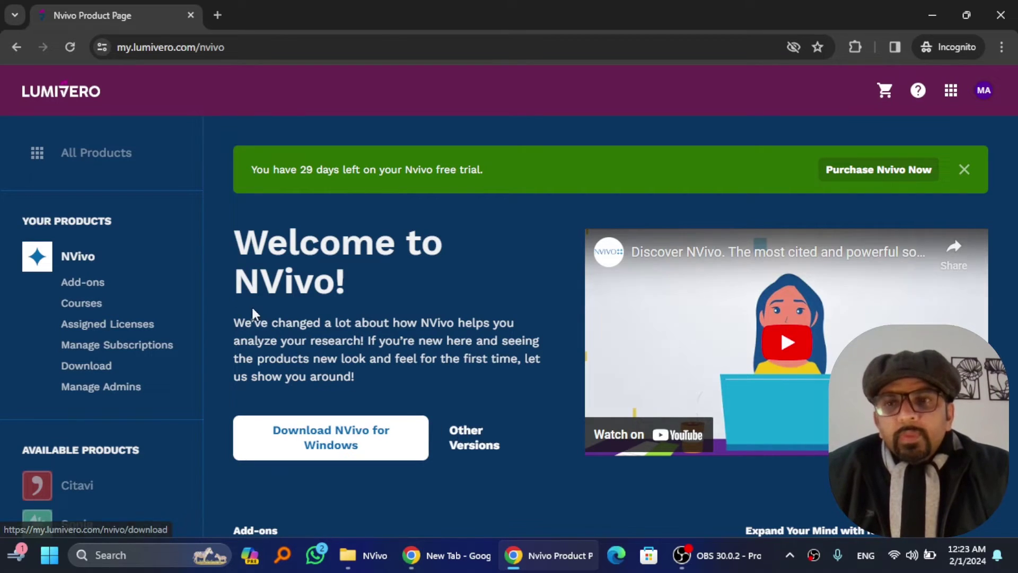
- Show the NVivo subscription details under Manage Subscriptions and highlight the trial end date
left_click(134, 354)
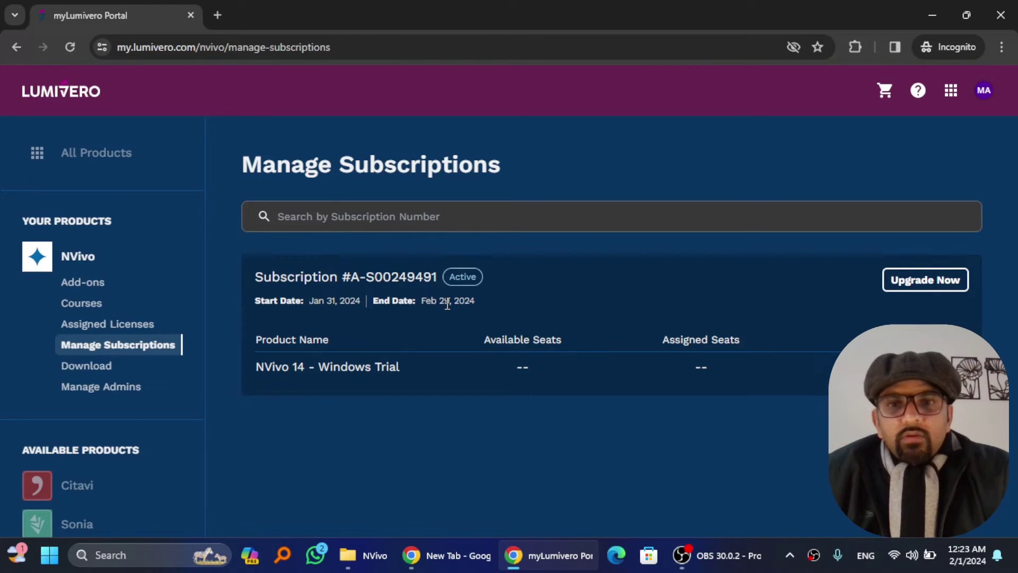
left_click_drag(439, 300, 475, 300)
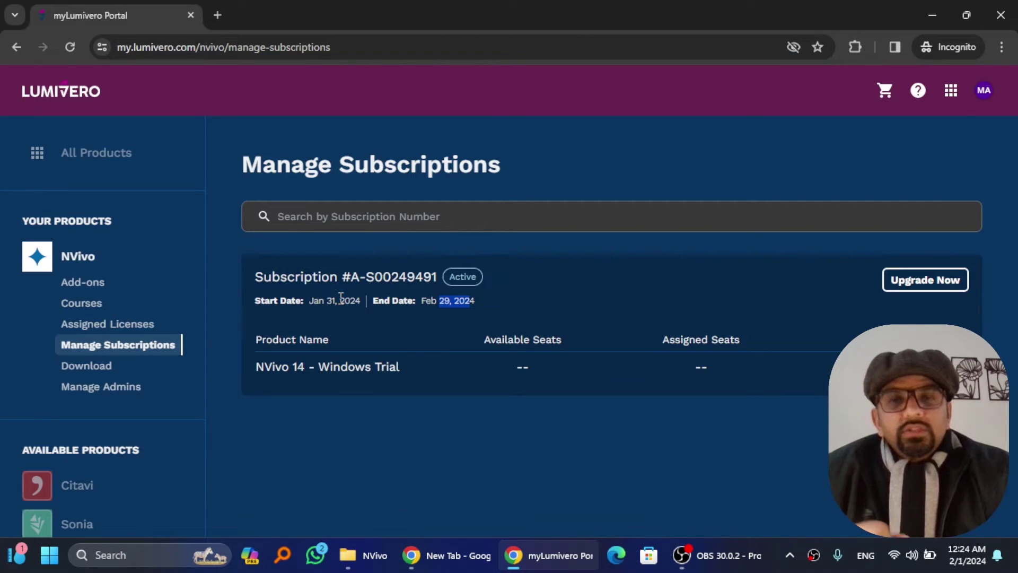
- Find and launch NVivo 14 from Windows search, then log into myNVivo
left_click(48, 555)
type("nvivo 14")
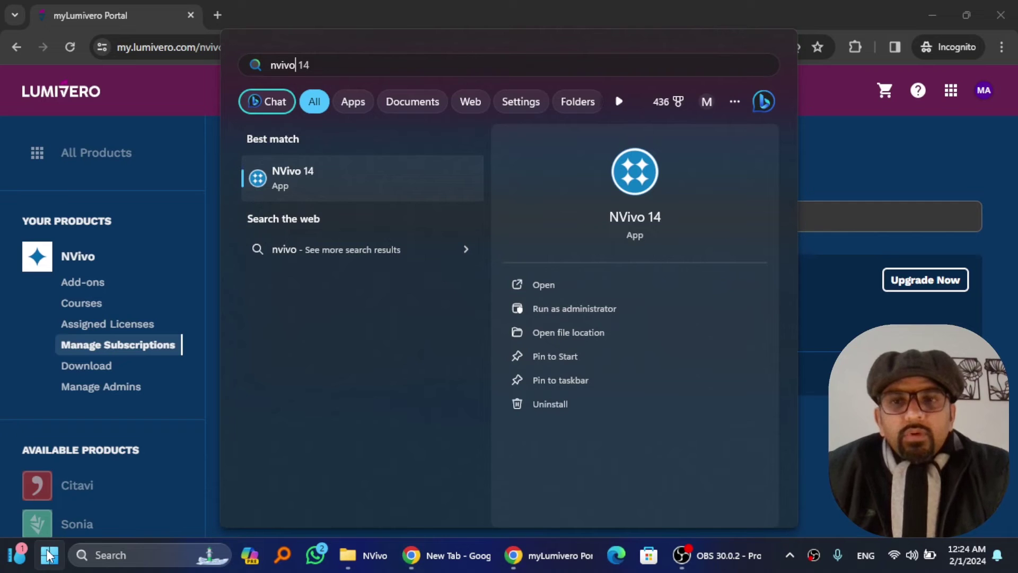
left_click(345, 170)
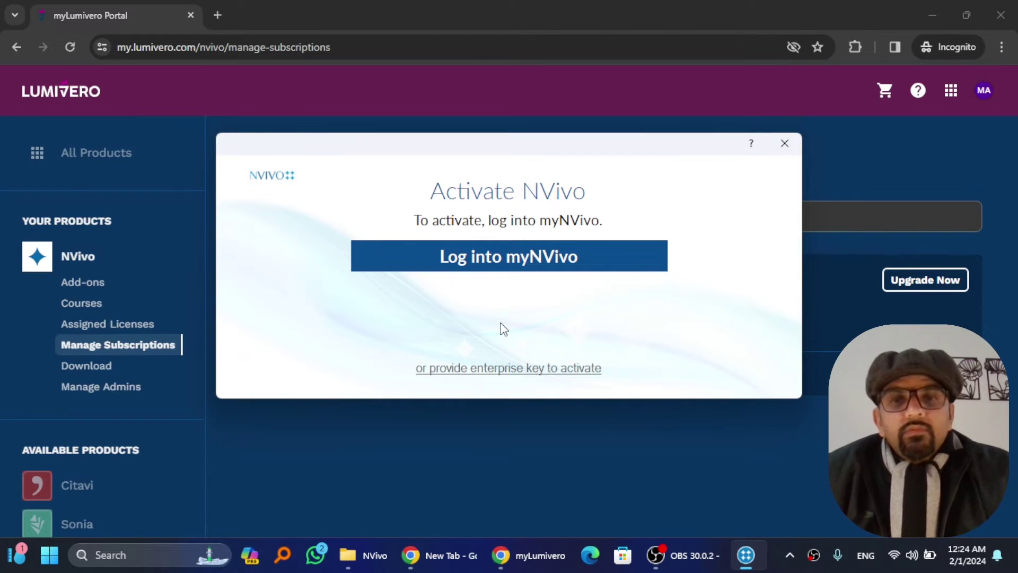
left_click(515, 270)
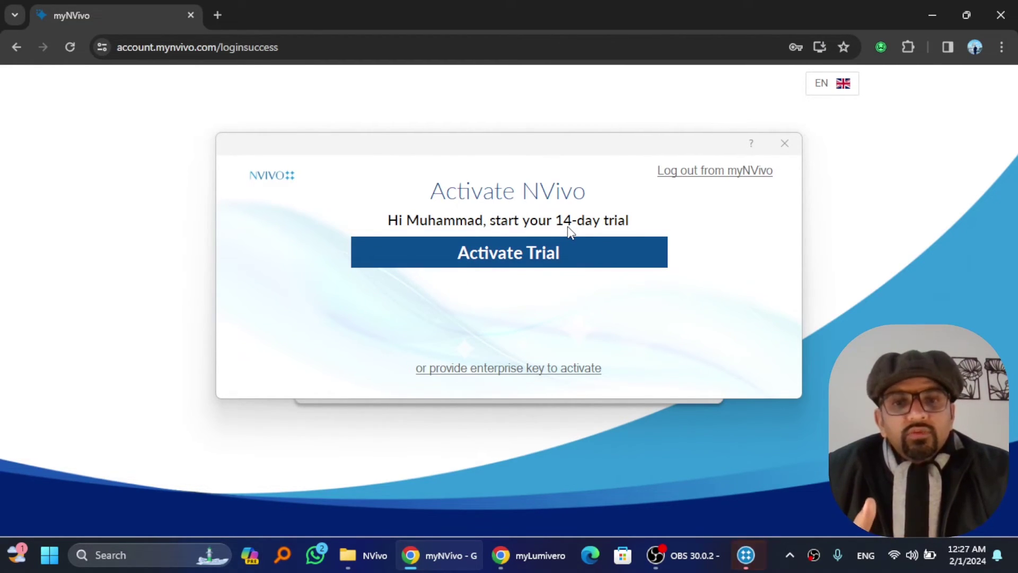
- Check the trial's start and end dates in the portal, then activate the NVivo 14-day trial
left_click(530, 557)
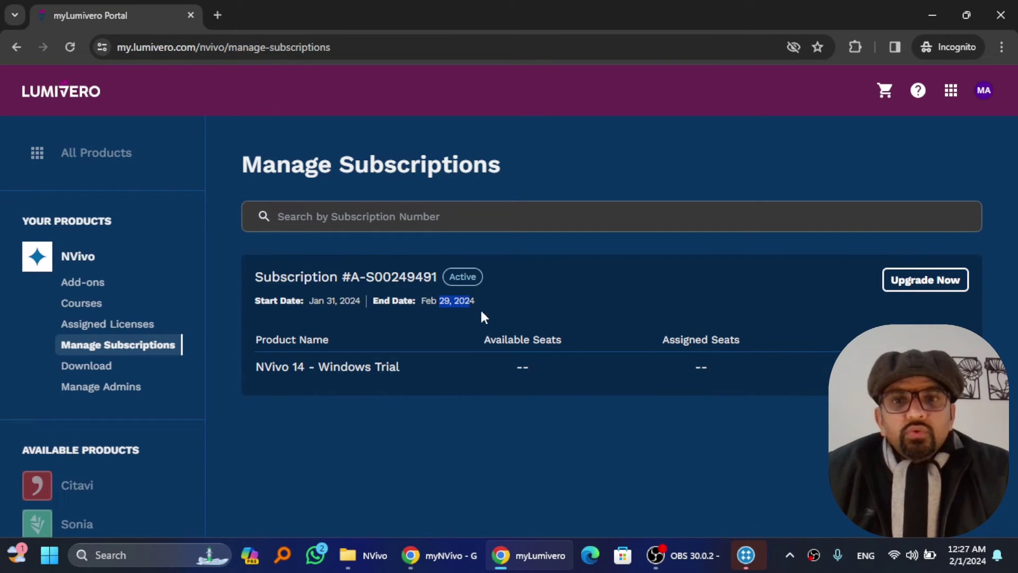
left_click_drag(315, 303, 491, 297)
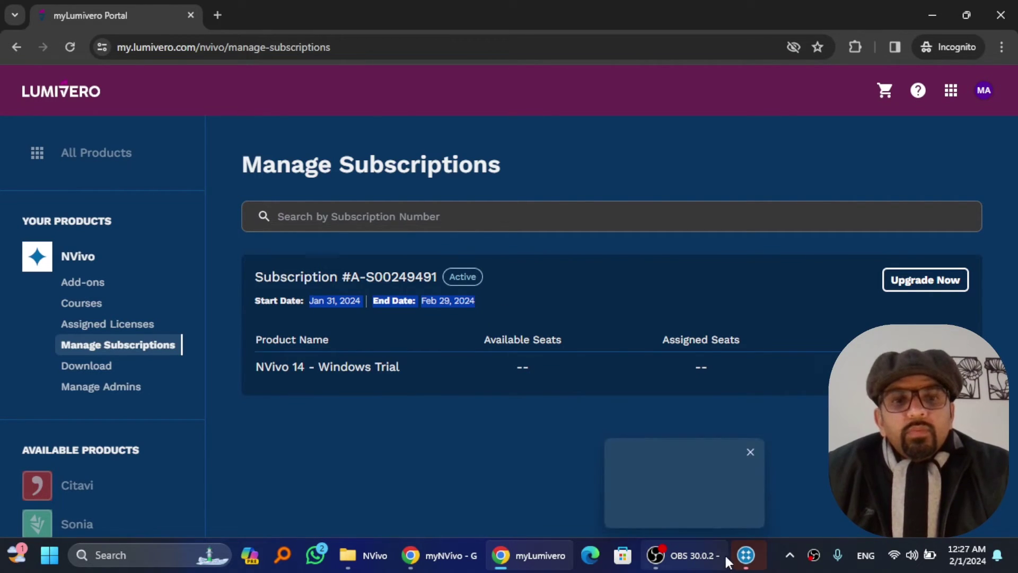
left_click(743, 557)
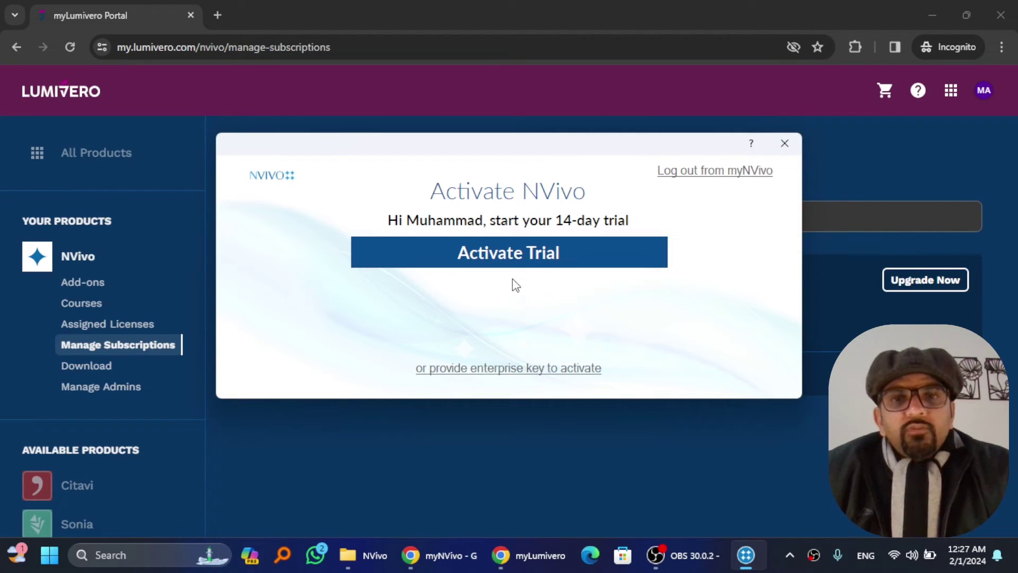
left_click(517, 253)
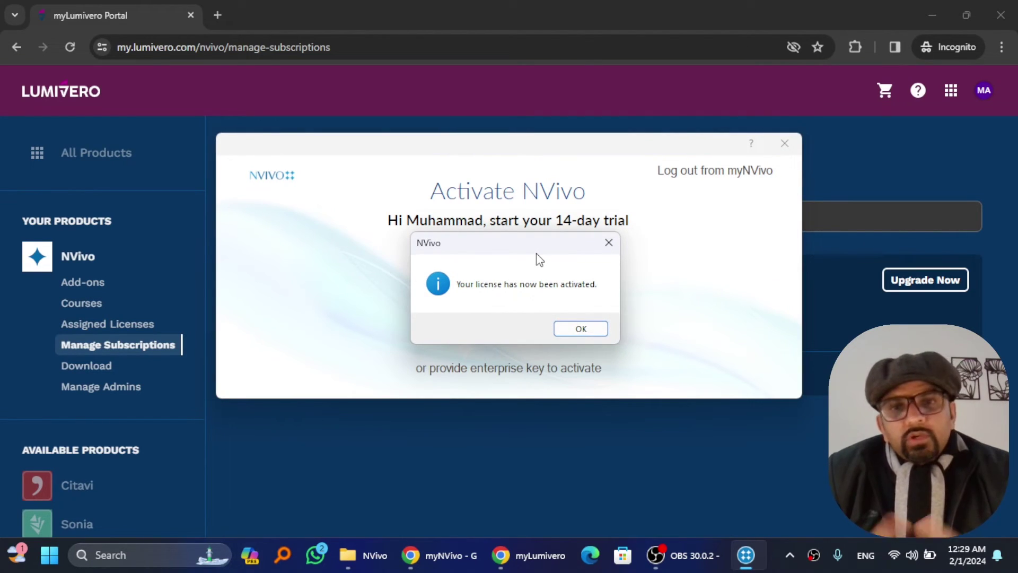
- Acknowledge the licence message, correct the profile name and initials, opt out, and confirm
left_click(581, 329)
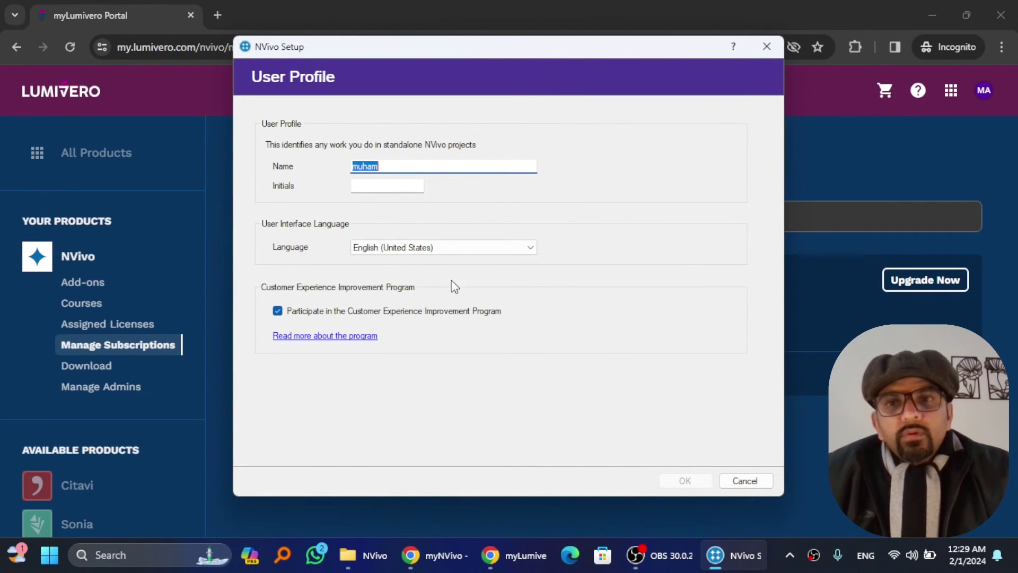
key("BackSpace")
type("uhammad Awais")
left_click(388, 184)
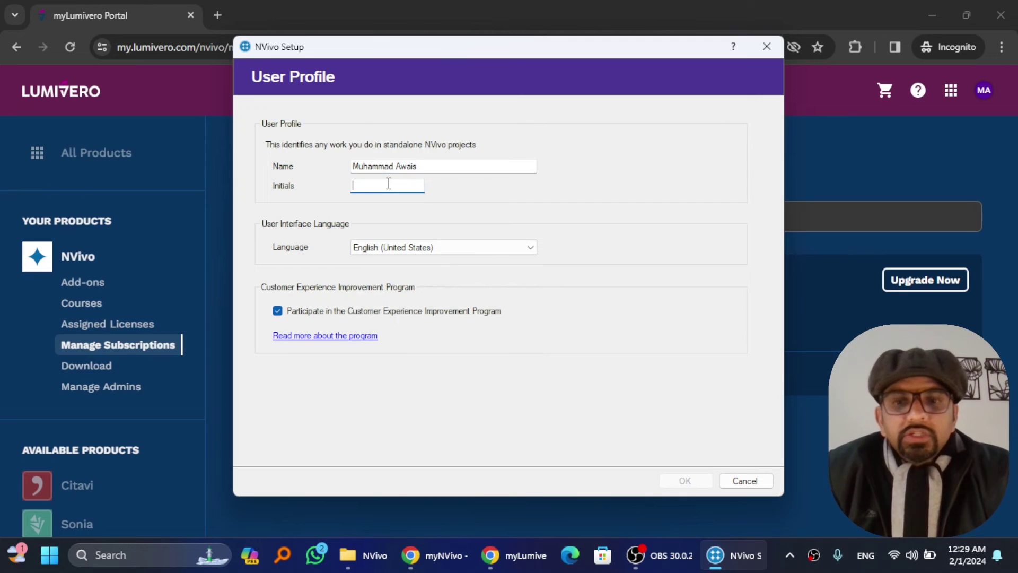
type("MA")
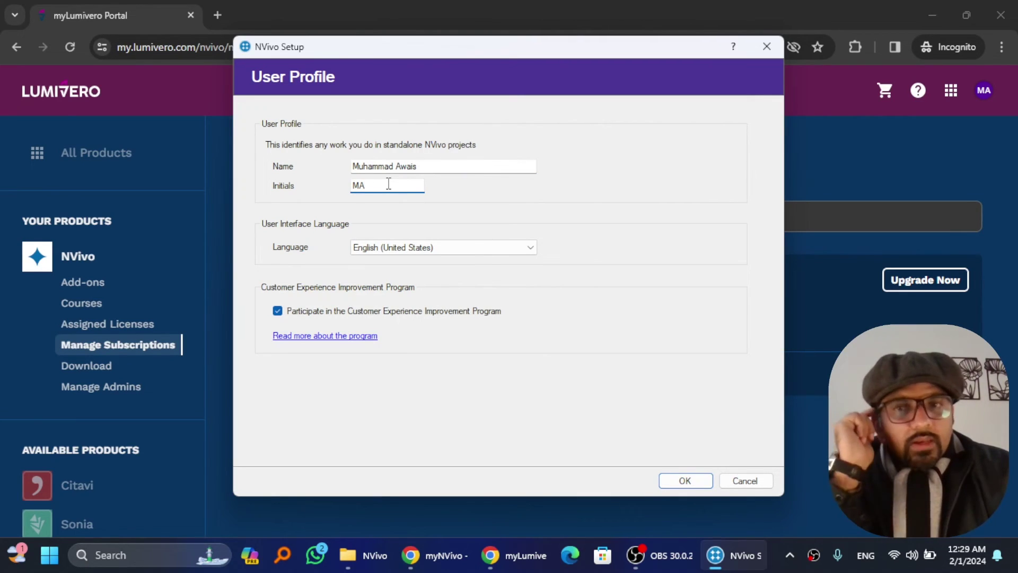
type("S")
key("BackSpace")
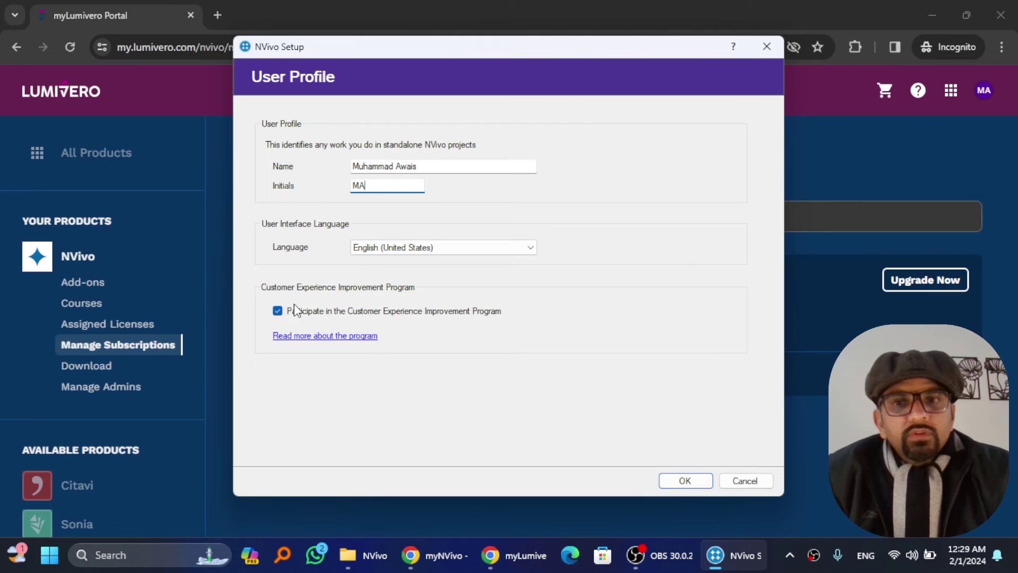
left_click(278, 311)
left_click(686, 481)
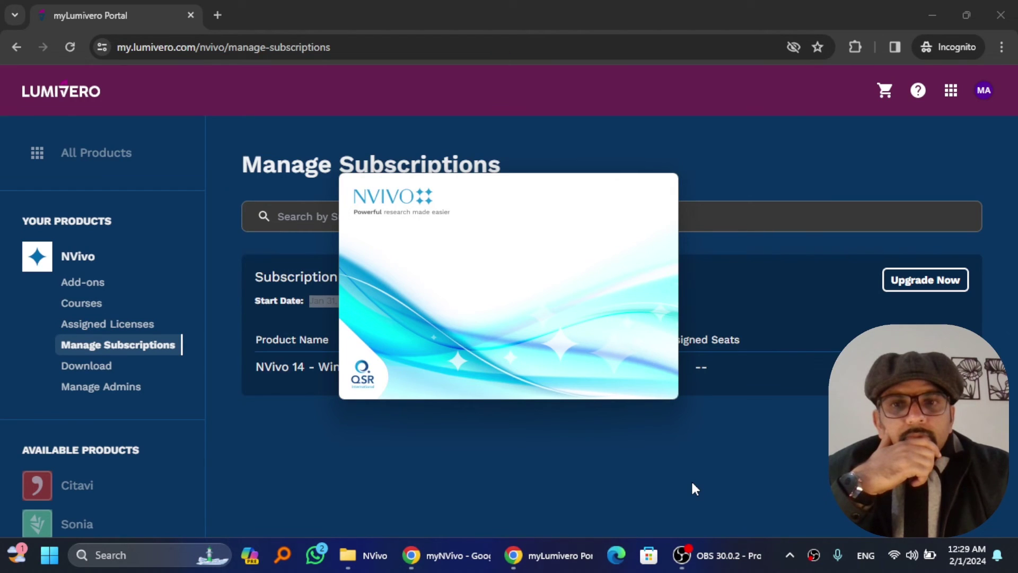